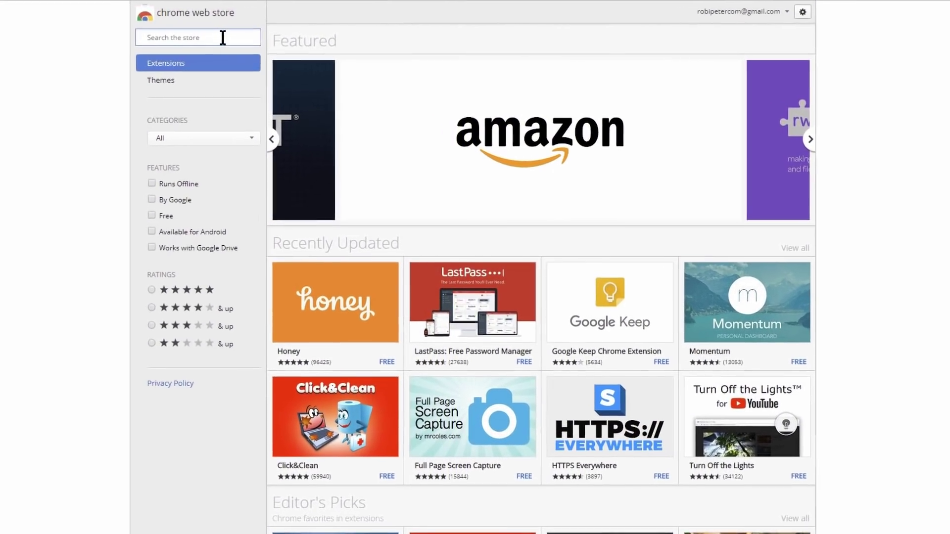
Search the store for 'WordPress' and install the WordPress Plugins Search by Addendio extension
type("WordPre")
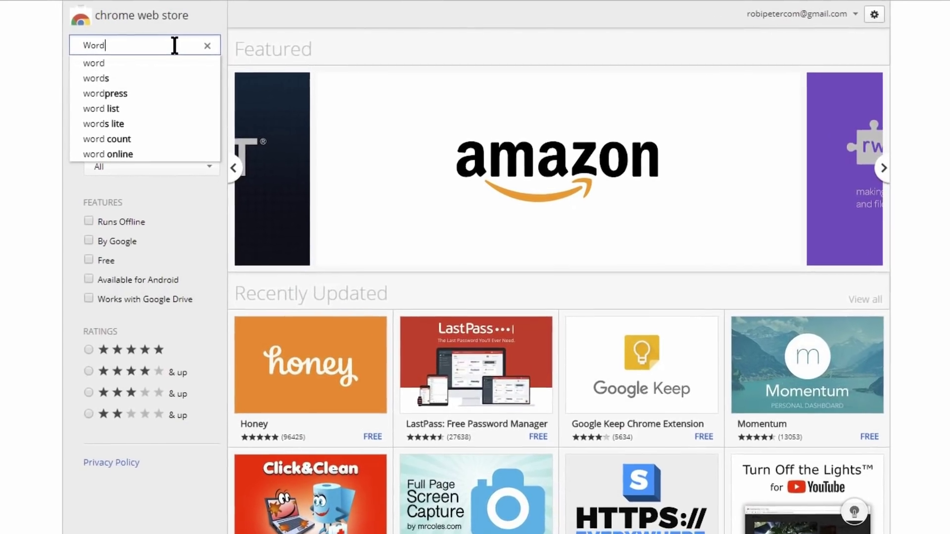
type("ss")
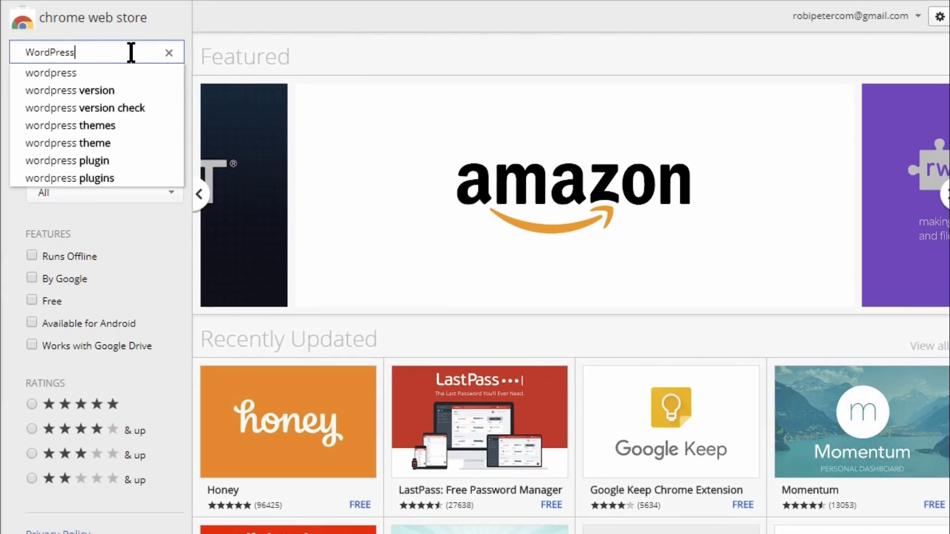
key("Return")
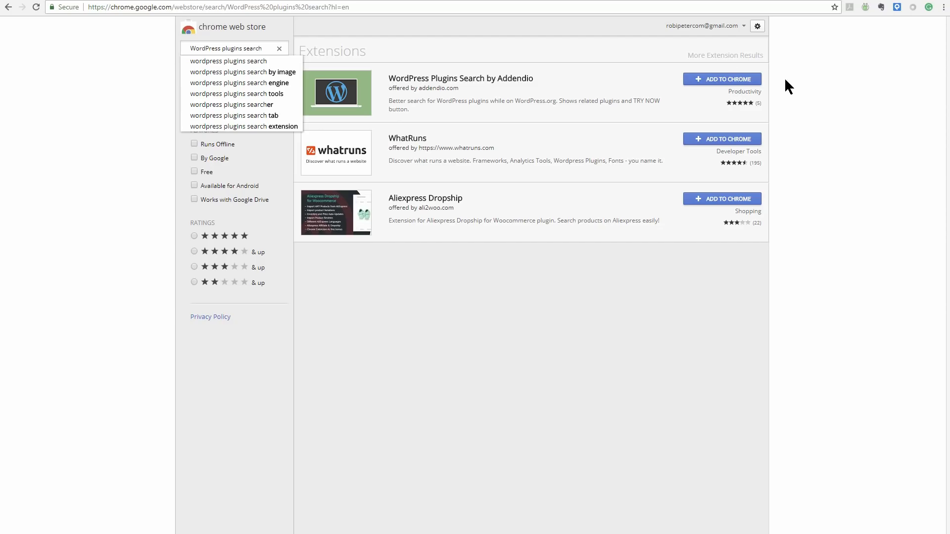
left_click(735, 82)
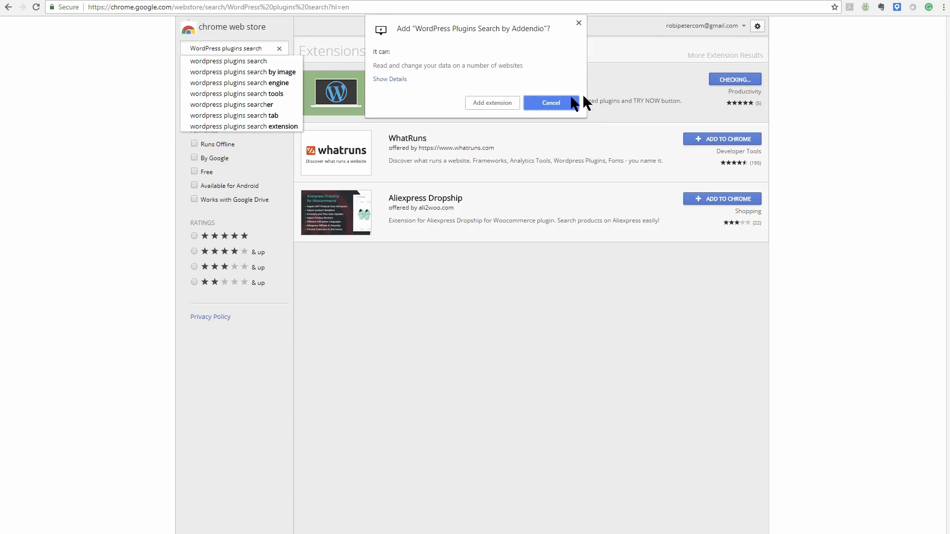
left_click(472, 106)
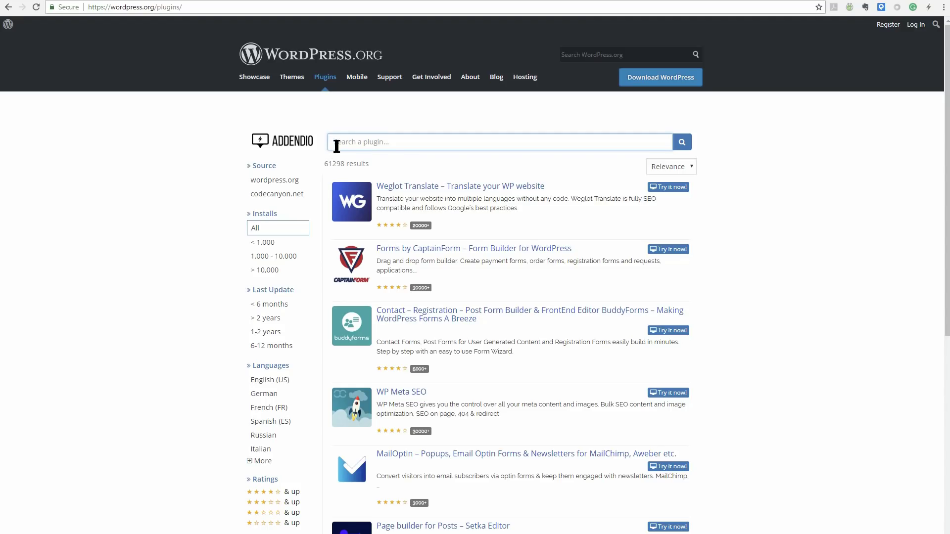
Search Addendio for 'mig', filter to Free plugins, and launch an All-in-One WP Migration sandbox
left_click(353, 144)
type("mig")
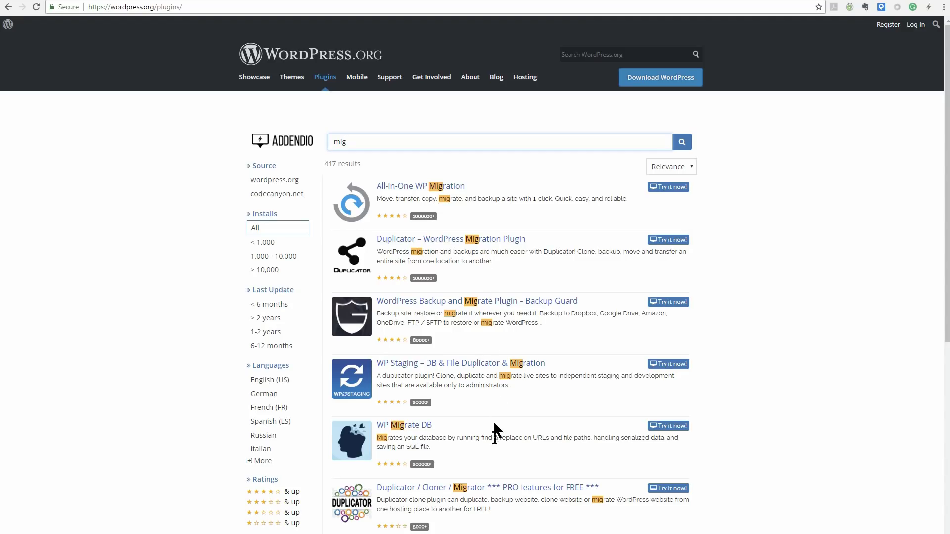
scroll(485, 509, "down", 3)
scroll(485, 510, "up", 3)
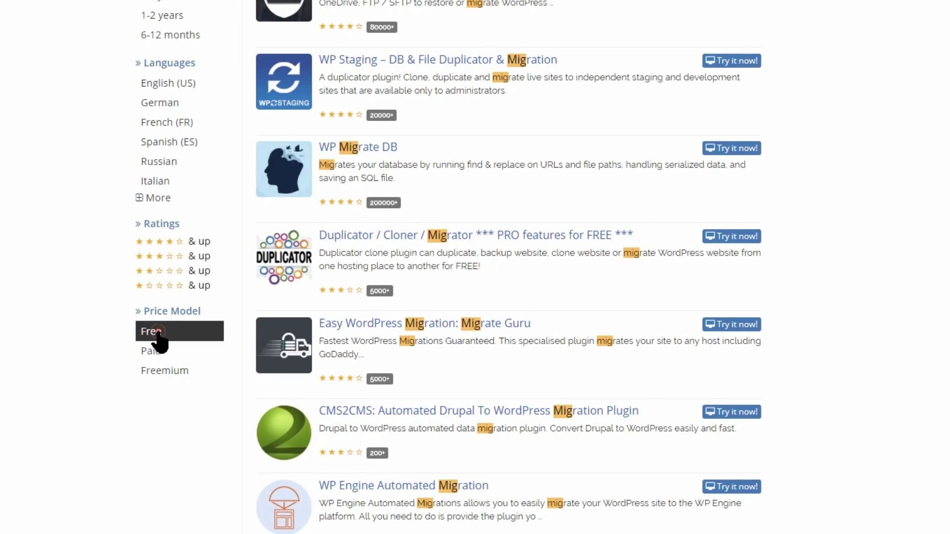
left_click(157, 331)
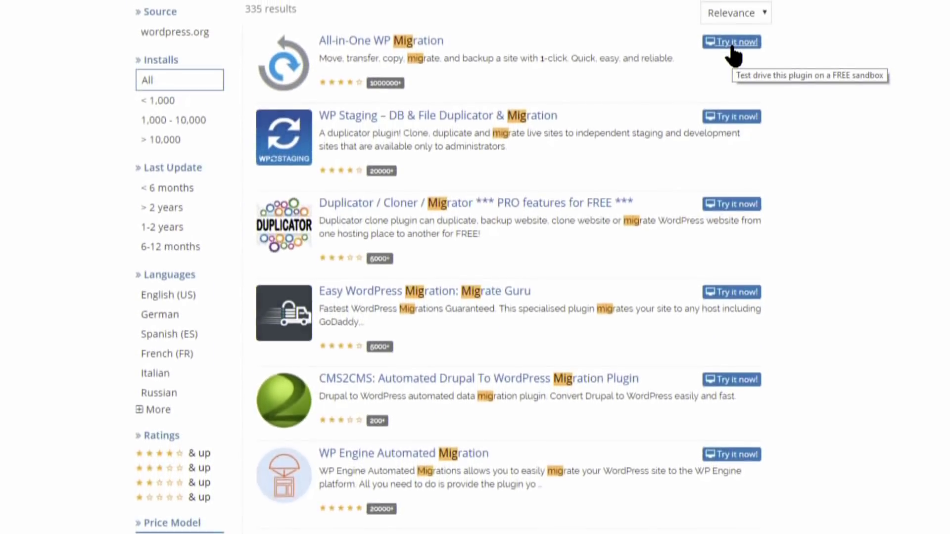
left_click(732, 43)
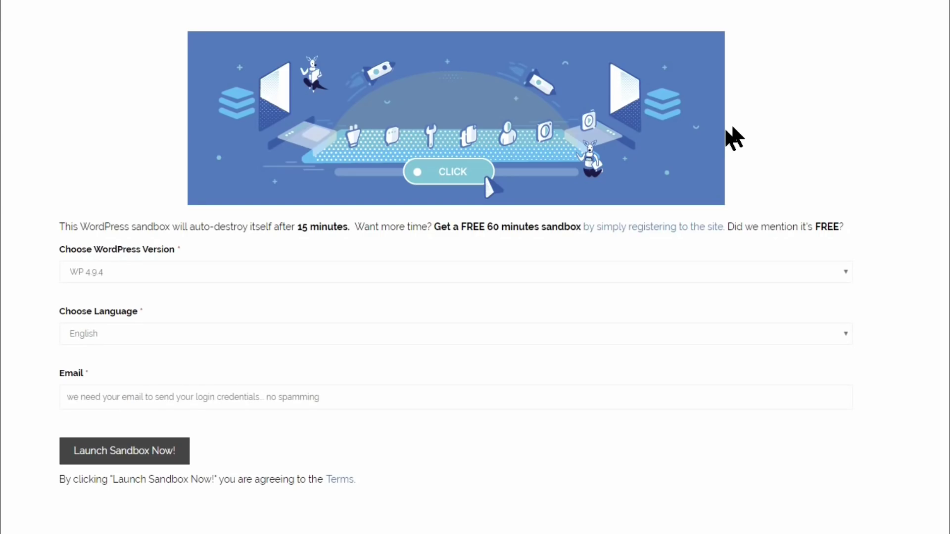
left_click(118, 455)
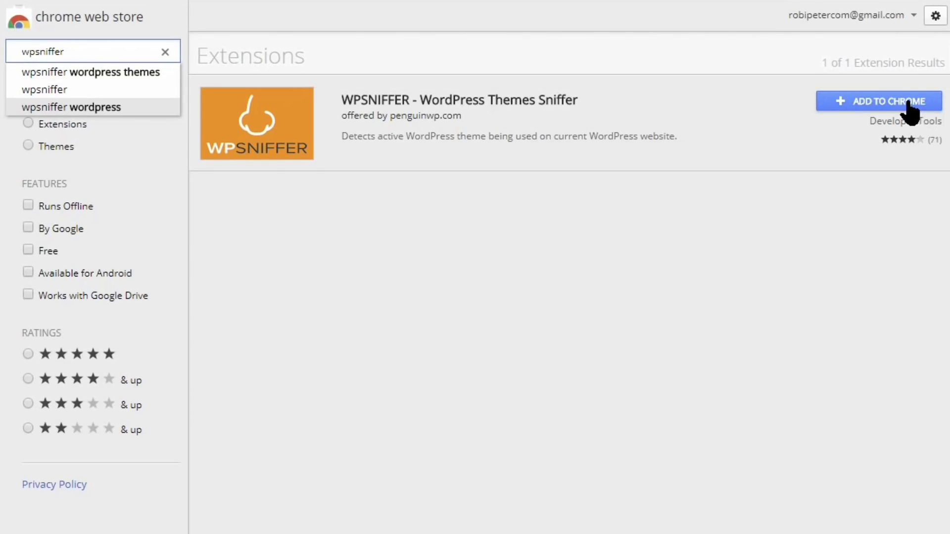
Install WPSNIFFER and use its toolbar icon to detect the site's theme, Astra
left_click(860, 104)
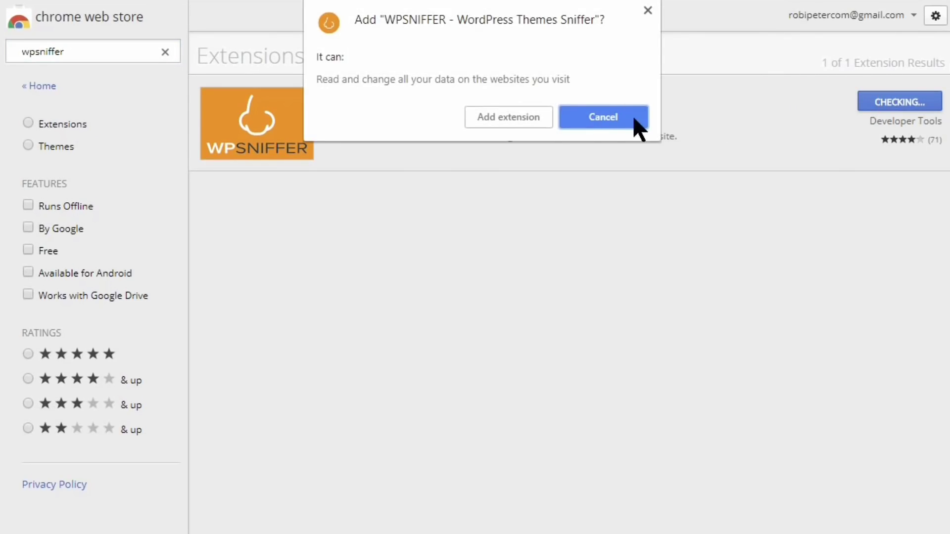
left_click(523, 120)
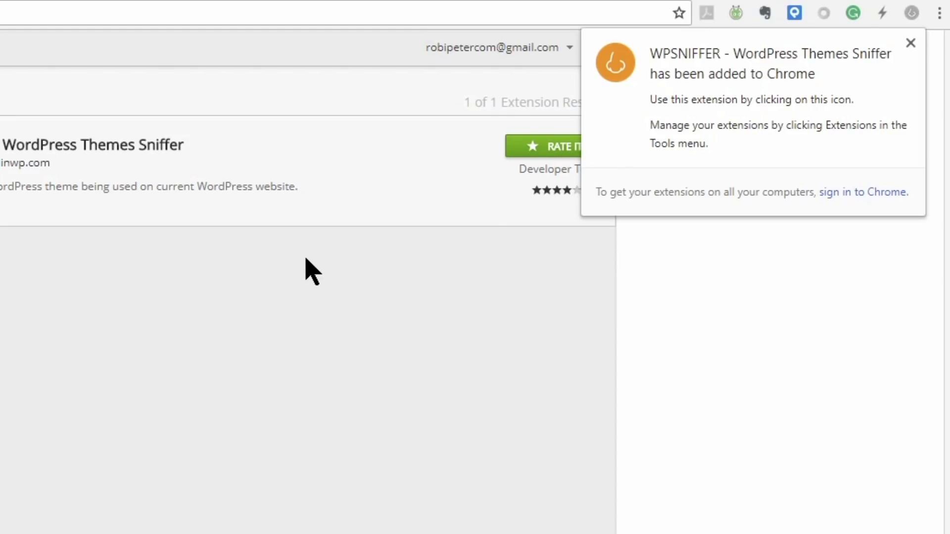
left_click(911, 43)
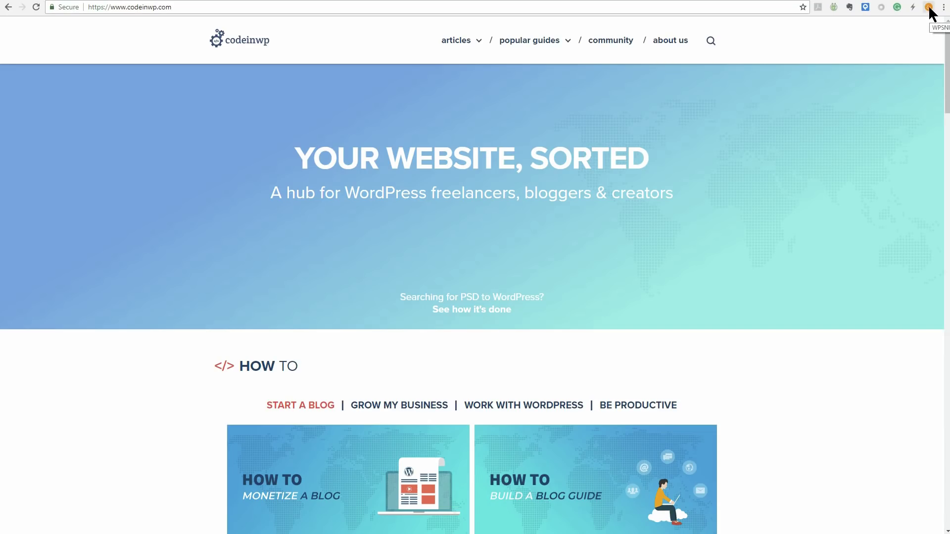
left_click(929, 8)
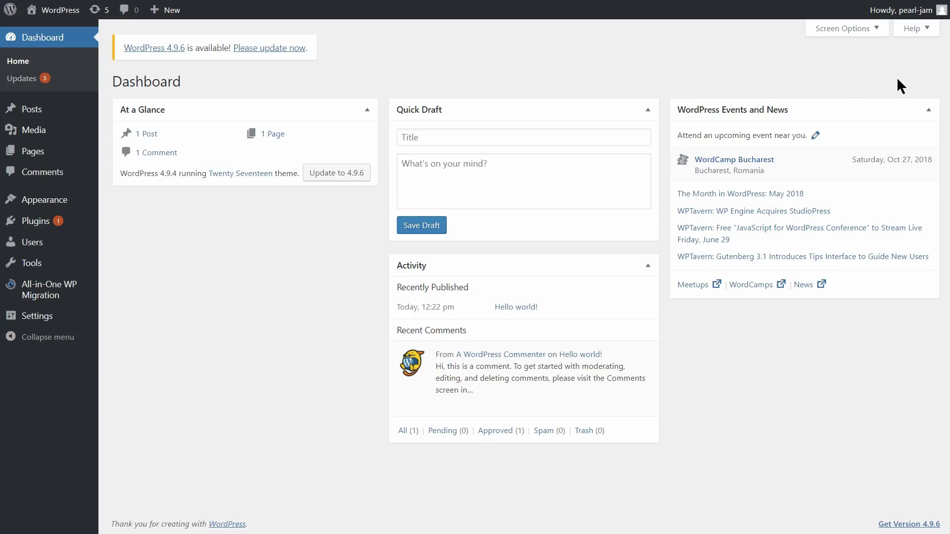
Show the Help panel on the sandbox site's WordPress Dashboard
left_click(924, 29)
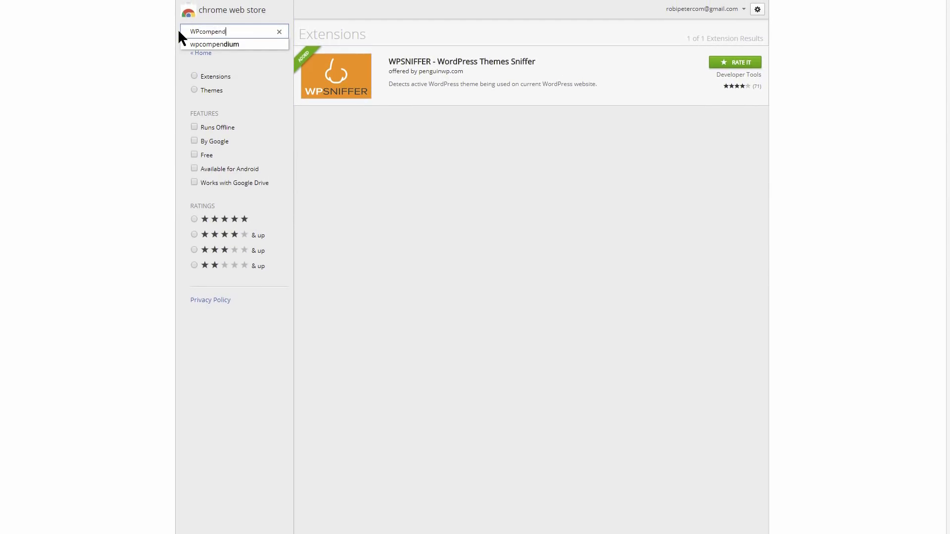
Search 'WPcompendium', install WordPress Tutorials WPCompendium, and open wpcompendium.org from its toolbar icon
key("Return")
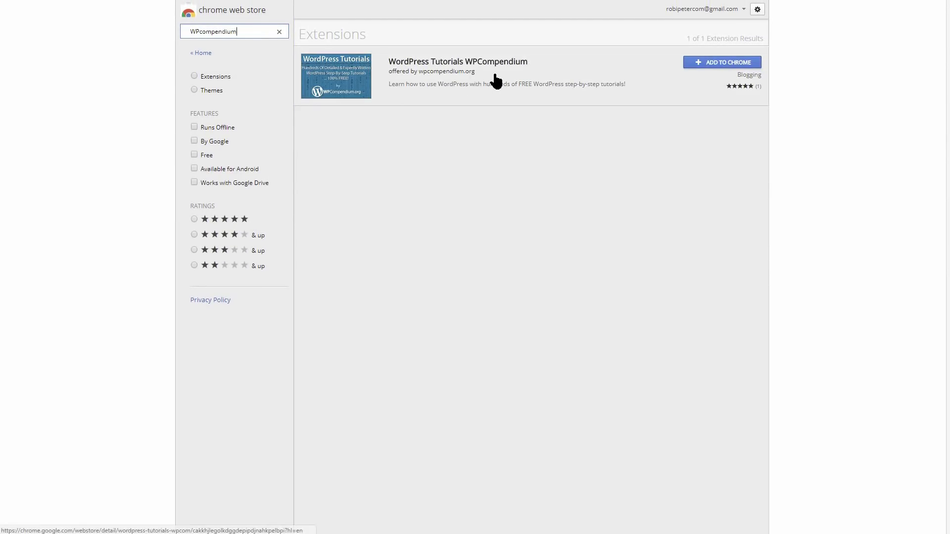
left_click(718, 65)
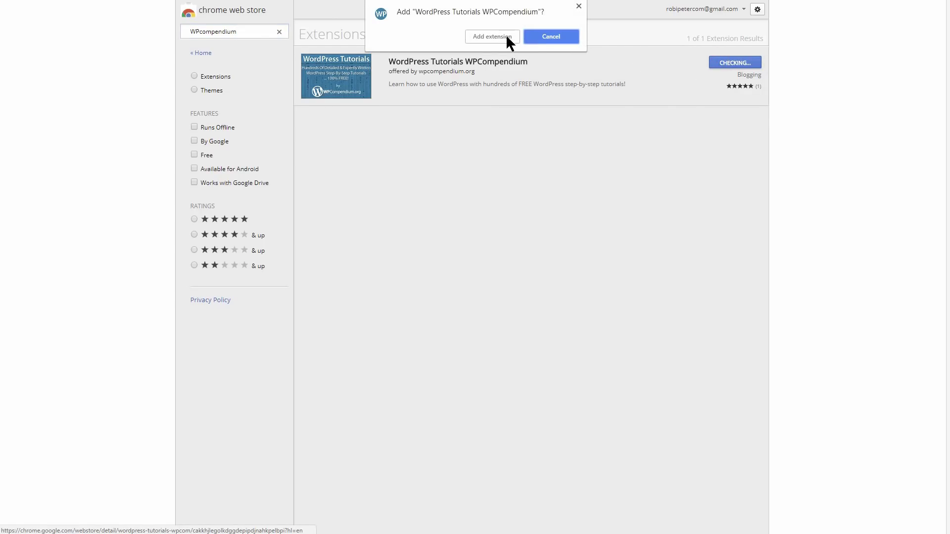
left_click(509, 38)
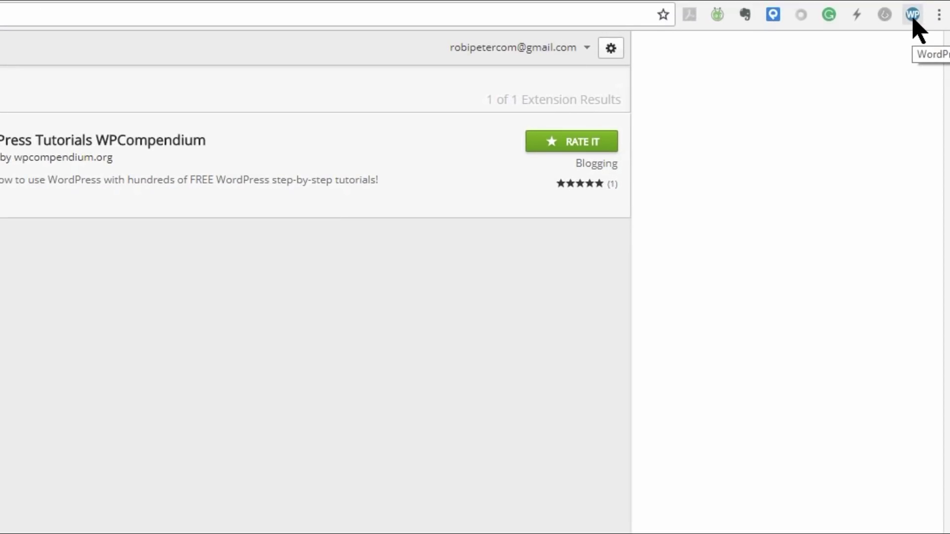
left_click(913, 15)
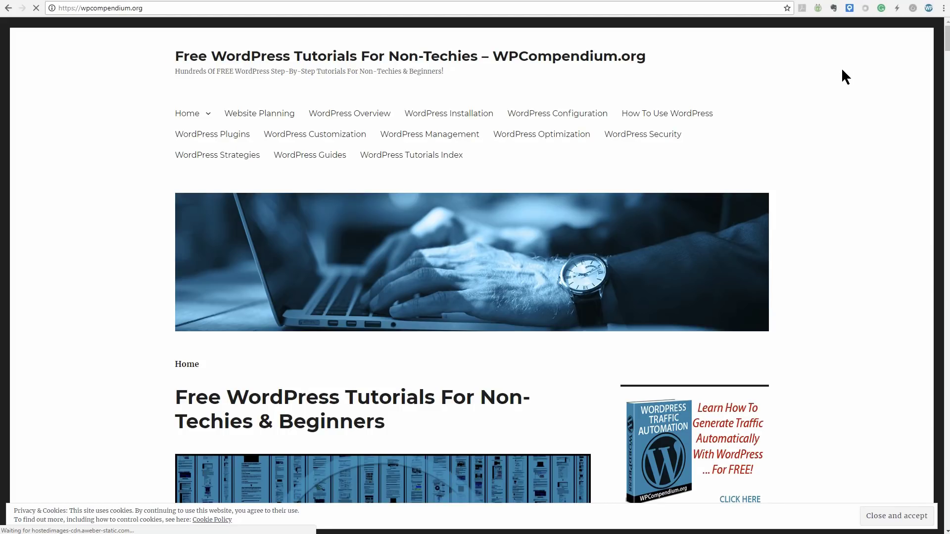
Scroll the WPCompendium.org homepage down to reach the WordPress Training Modules diagram
scroll(826, 249, "down", 5)
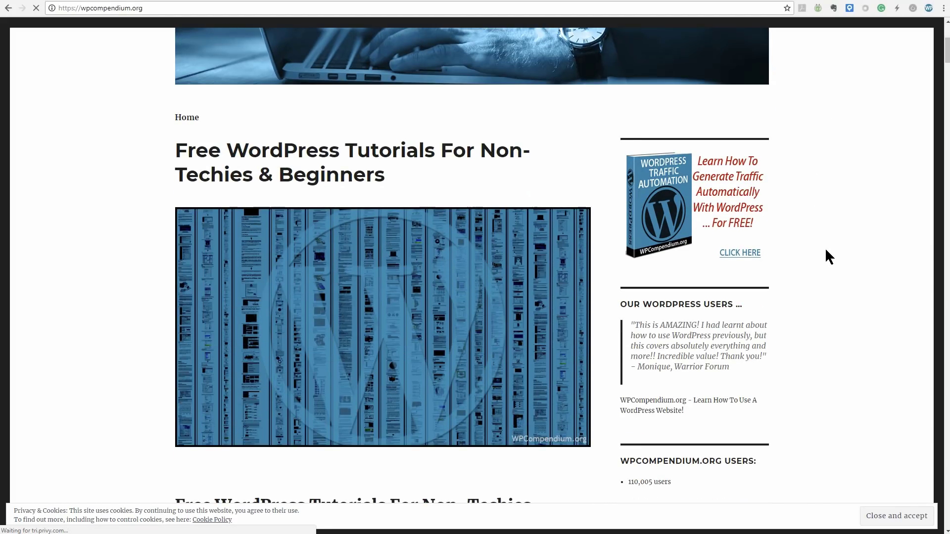
scroll(825, 250, "down", 7)
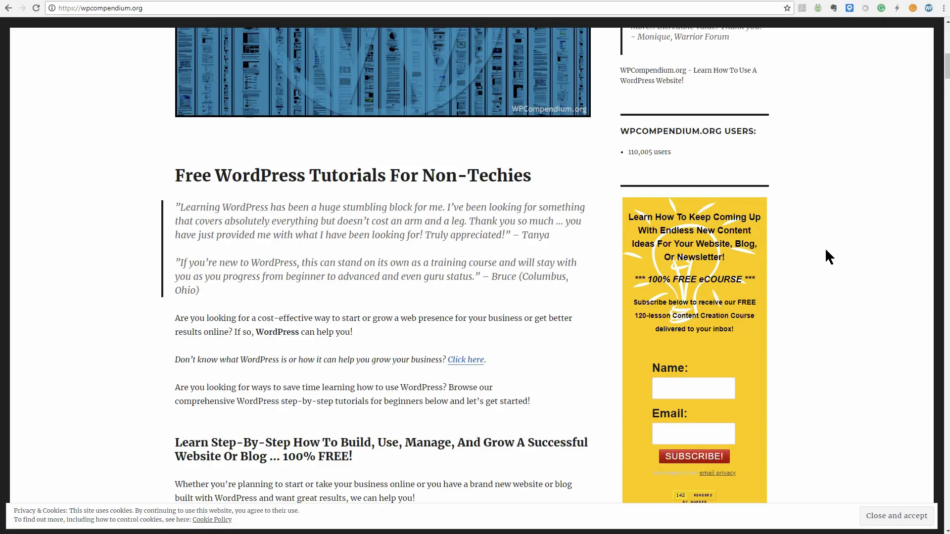
scroll(825, 250, "down", 12)
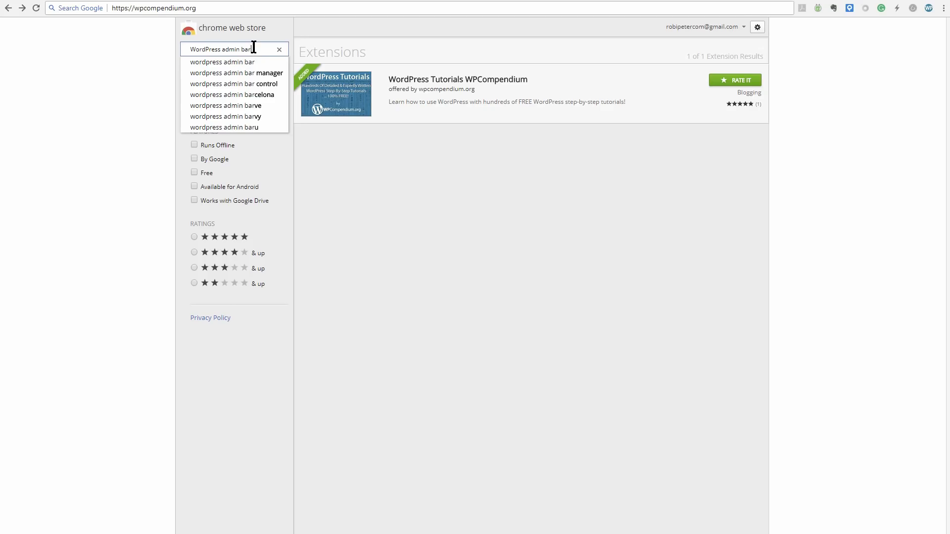
Search 'wordpress admin bar control' and install the Wordpress Admin Bar Control extension
left_click(267, 83)
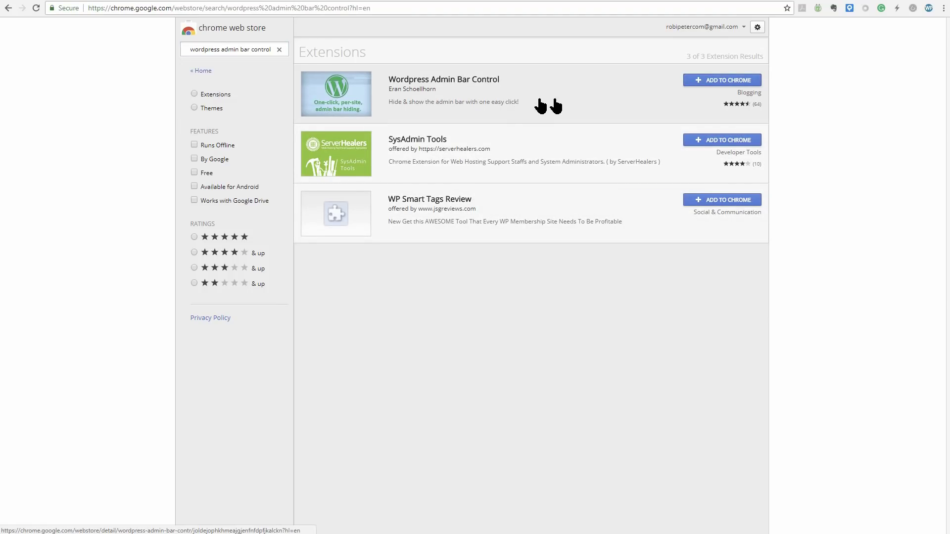
left_click(711, 80)
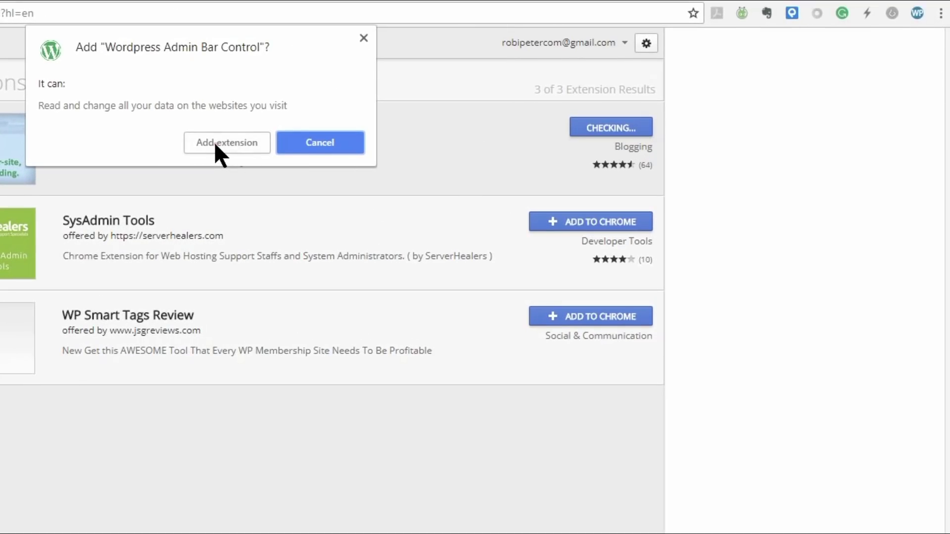
left_click(215, 144)
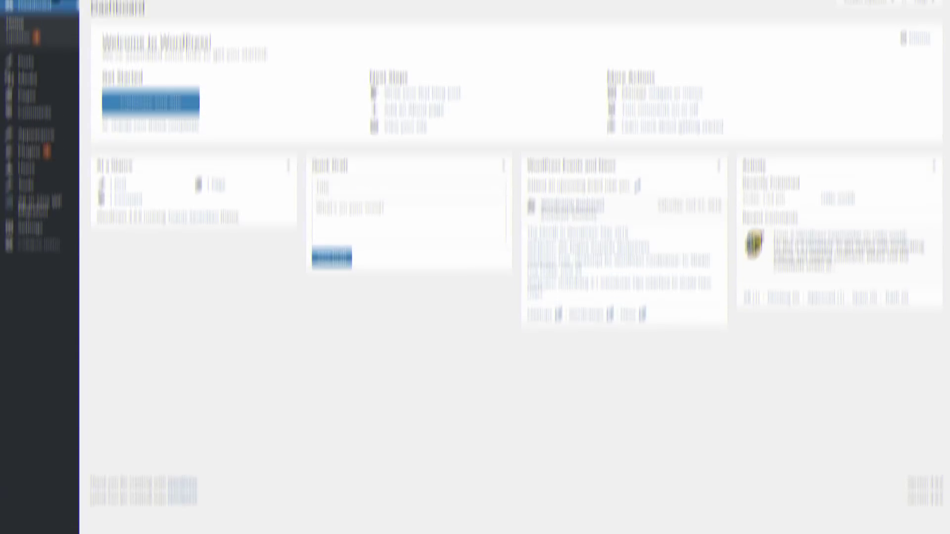
Visit the site's front page, then hide and re-show the admin bar with the extension icon
mouse_move(43, 27)
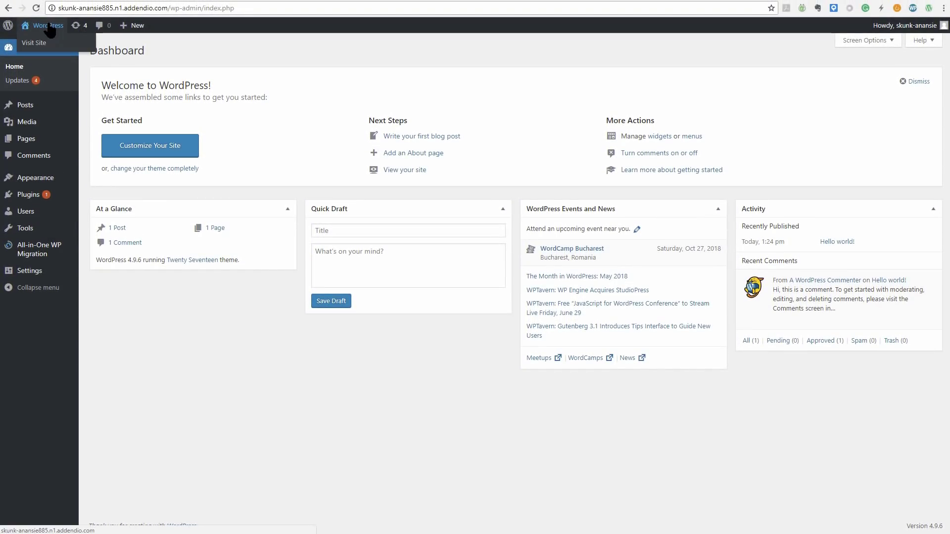
left_click(38, 44)
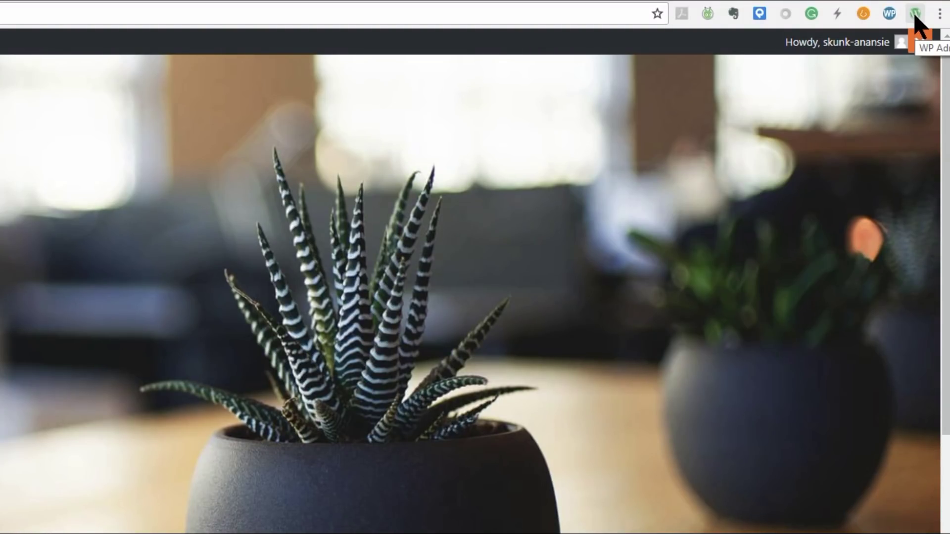
left_click(914, 14)
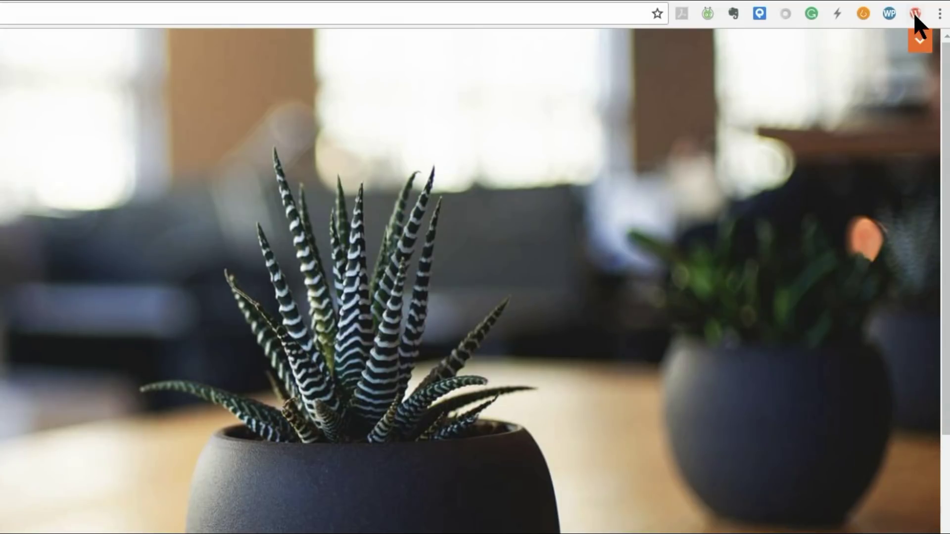
left_click(914, 15)
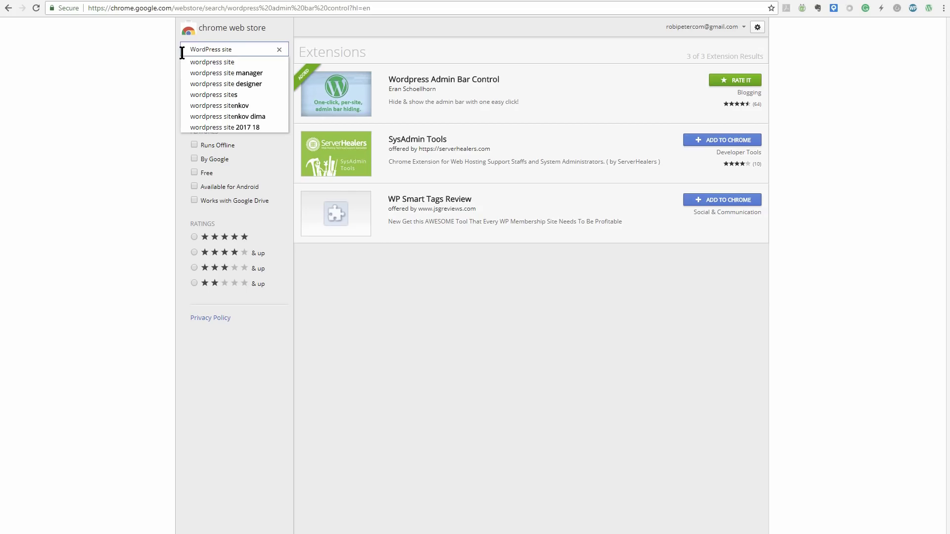
Search 'wordpress site manager' and install the first result, Wordpress Site Manager
left_click(246, 73)
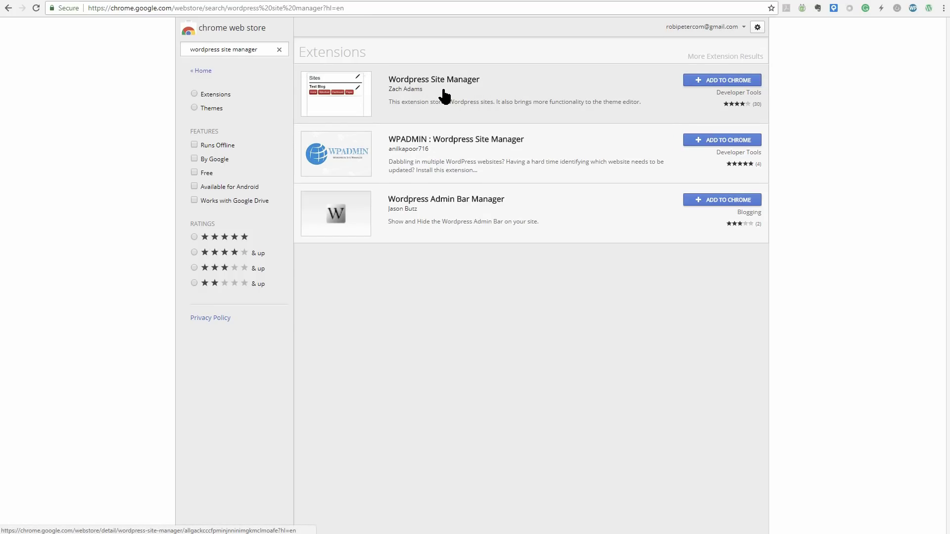
left_click(728, 82)
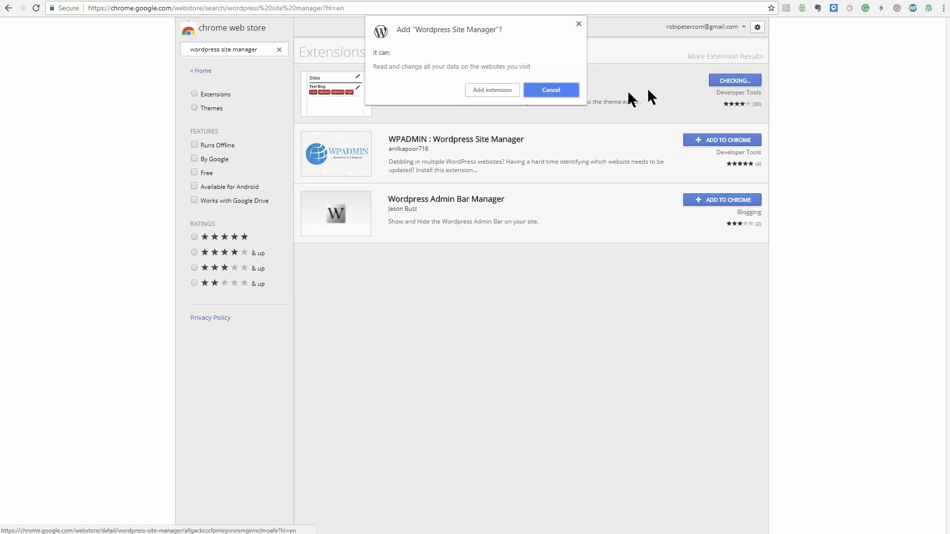
left_click(495, 90)
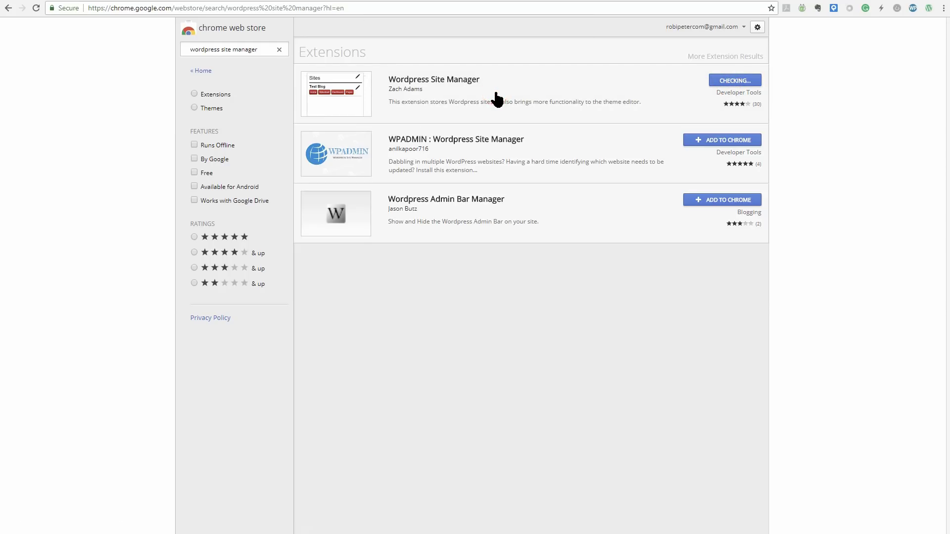
left_click(928, 24)
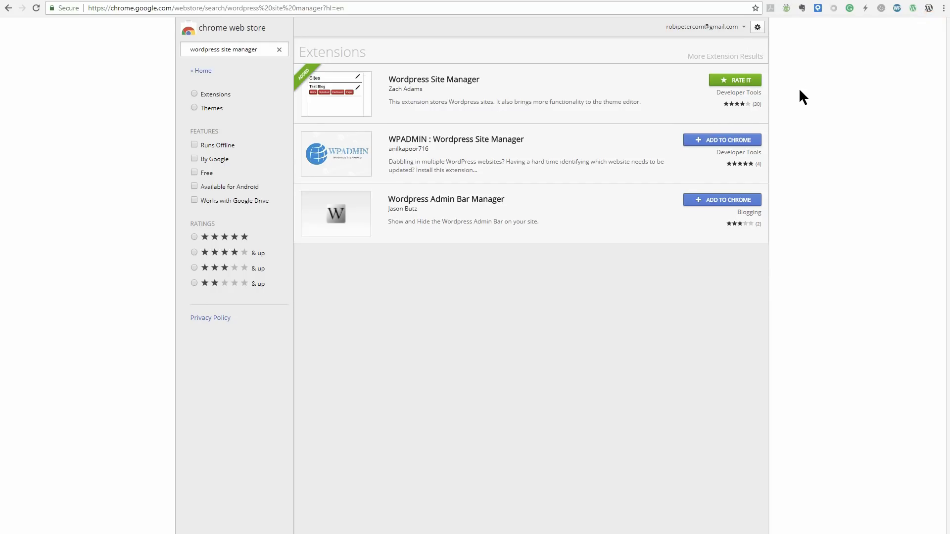
left_click(929, 8)
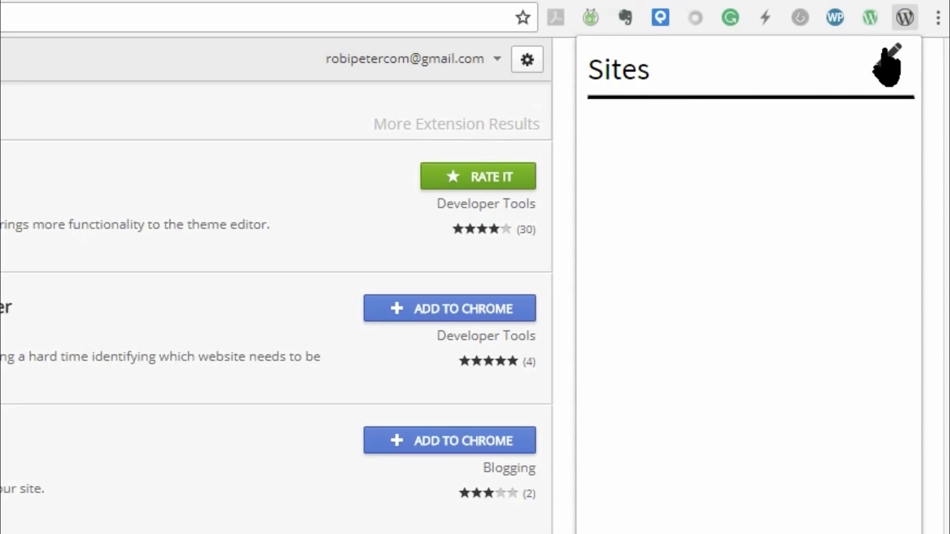
left_click(886, 70)
type("https://mywordpresssite.com")
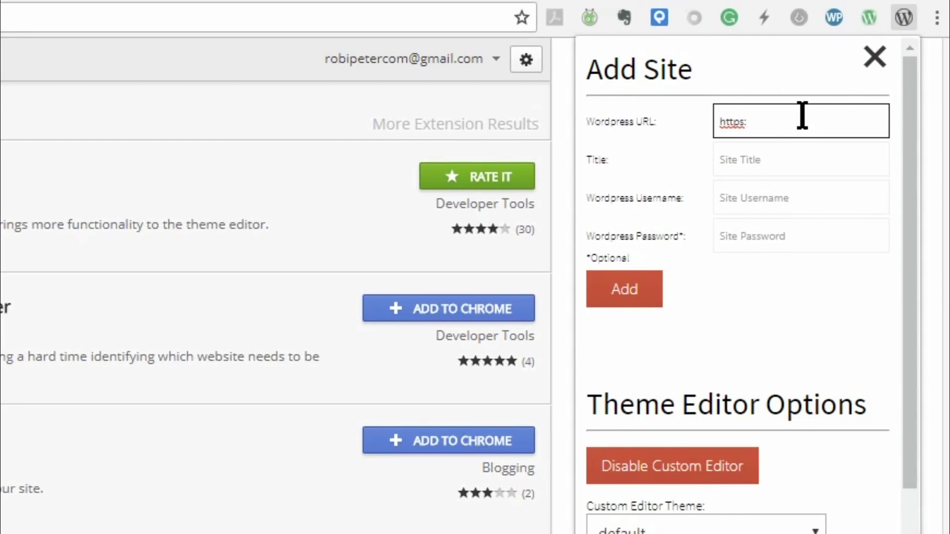
left_click(777, 160)
type("Title")
key("Tab")
type("admin")
key("Tab")
left_click(652, 301)
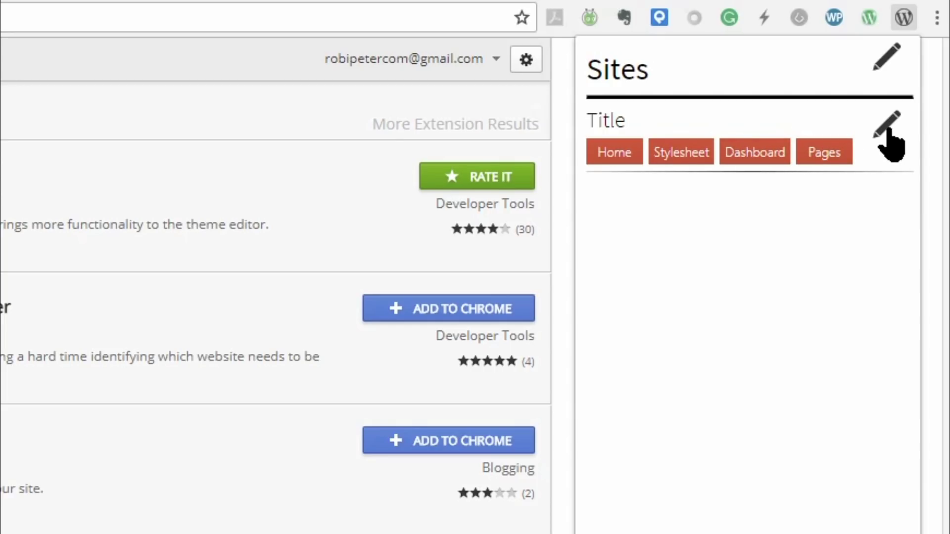
Open the WordPress entry's stylesheet, Hestia's style.css, in the theme editor
left_click(887, 57)
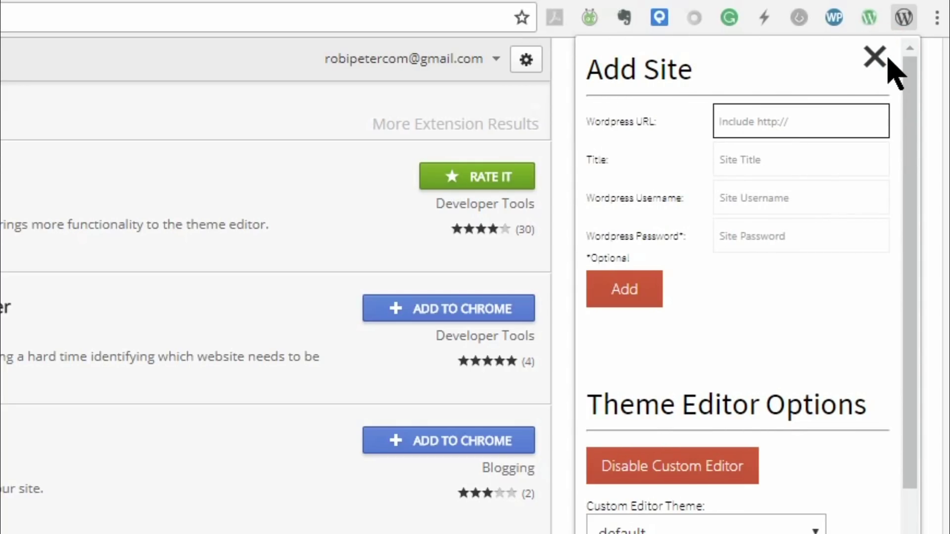
type("http")
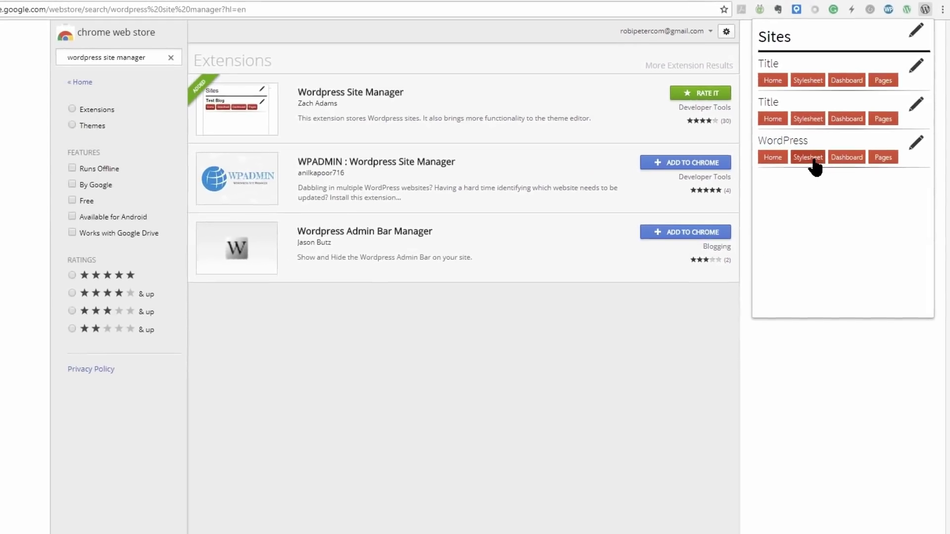
left_click(812, 157)
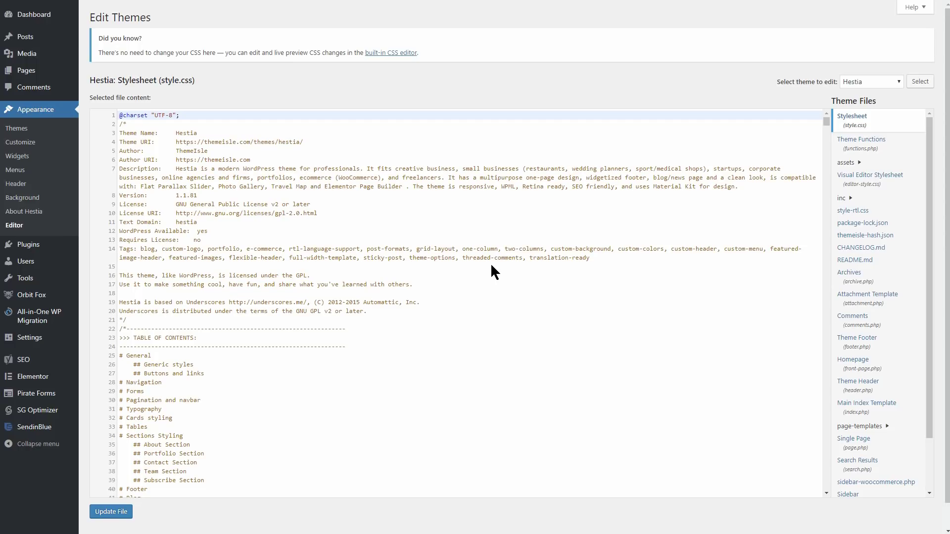
Scroll Hestia's style.css to line 104, place the cursor there, and start a code search
scroll(491, 267, "down", 9)
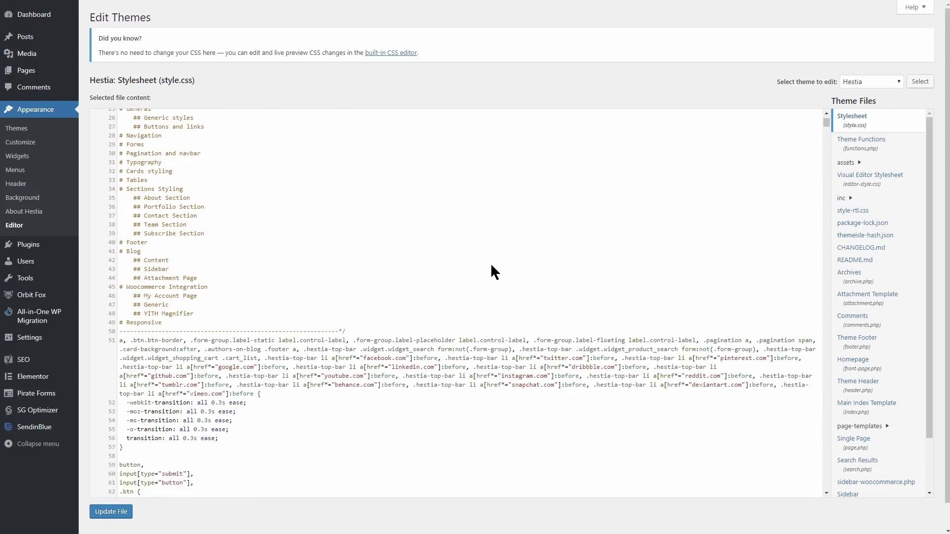
scroll(491, 263, "down", 6)
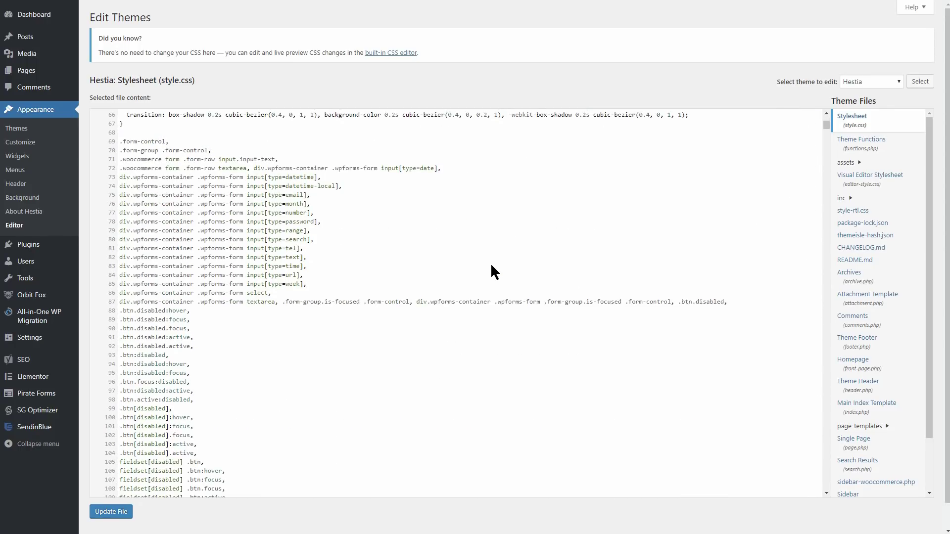
left_click(191, 291)
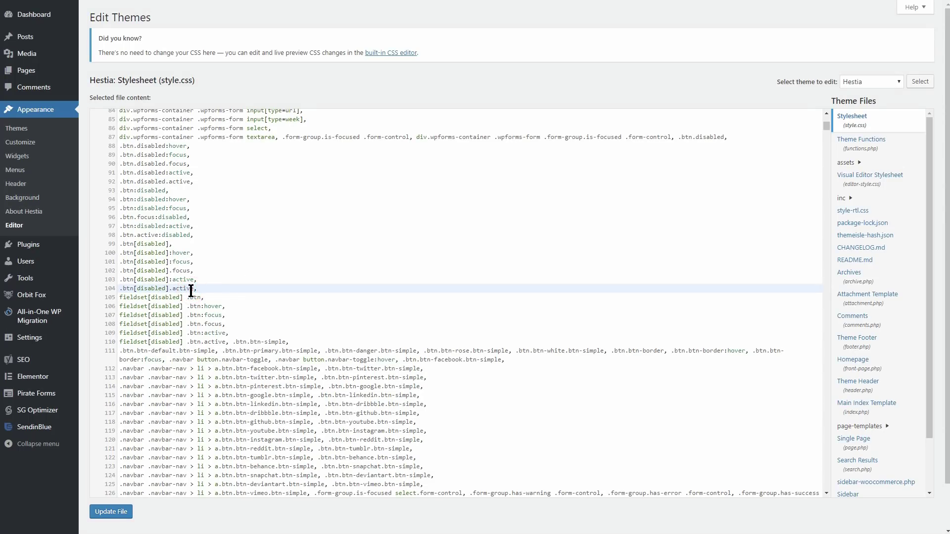
key("ctrl+f")
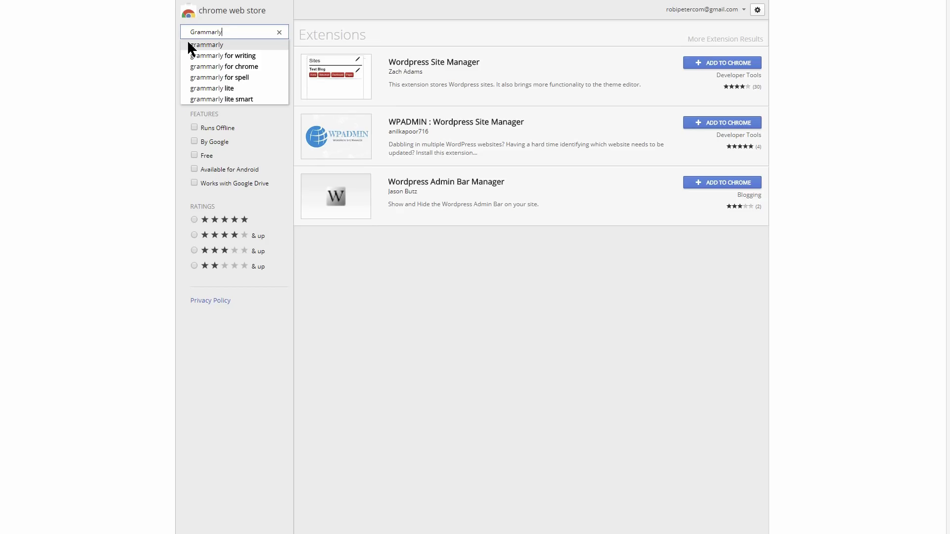
Add Grammarly for Chrome from the Web Store and begin a post draft with 'nd, best pf all'
left_click(250, 66)
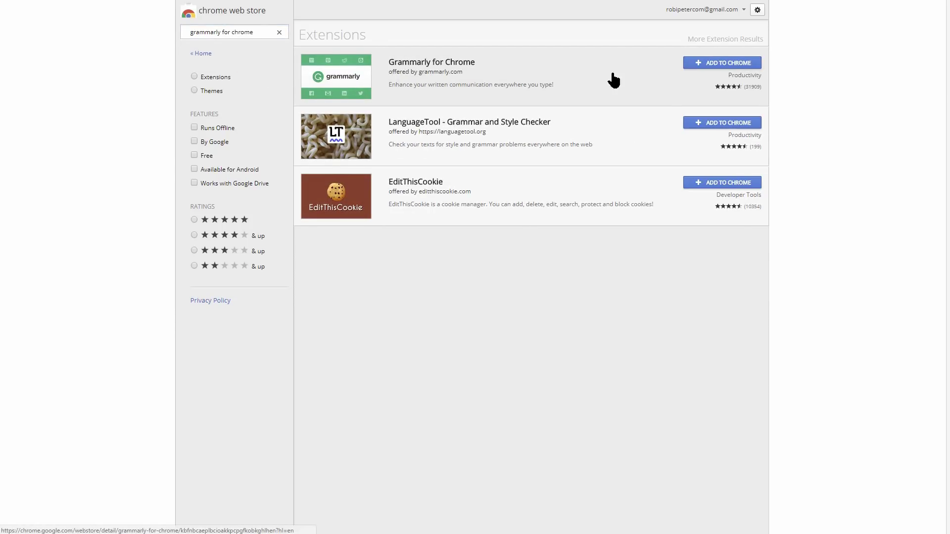
left_click(722, 67)
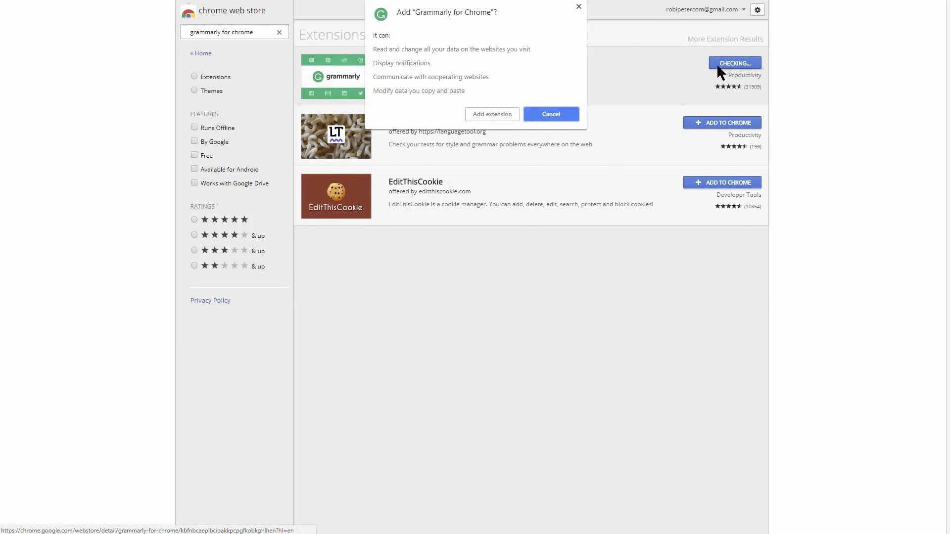
left_click(495, 113)
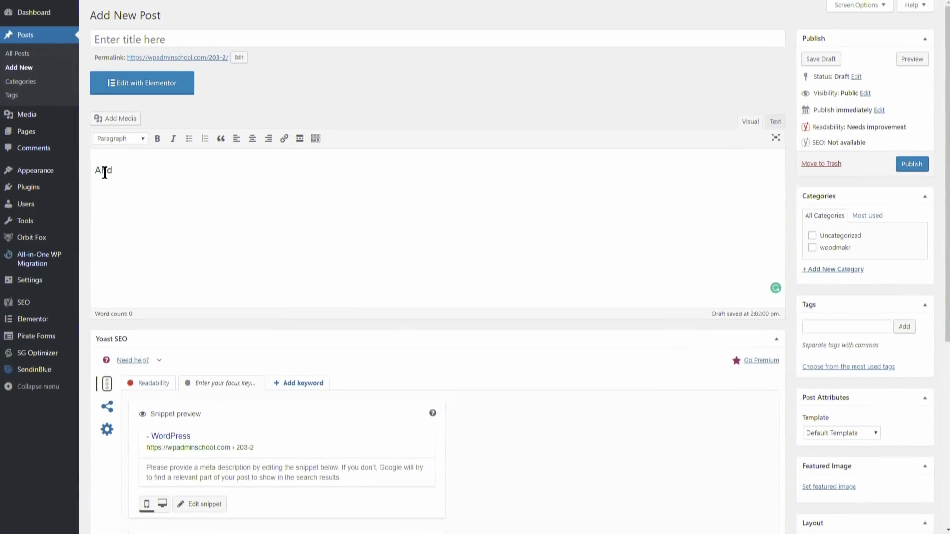
type("nd, best pf all")
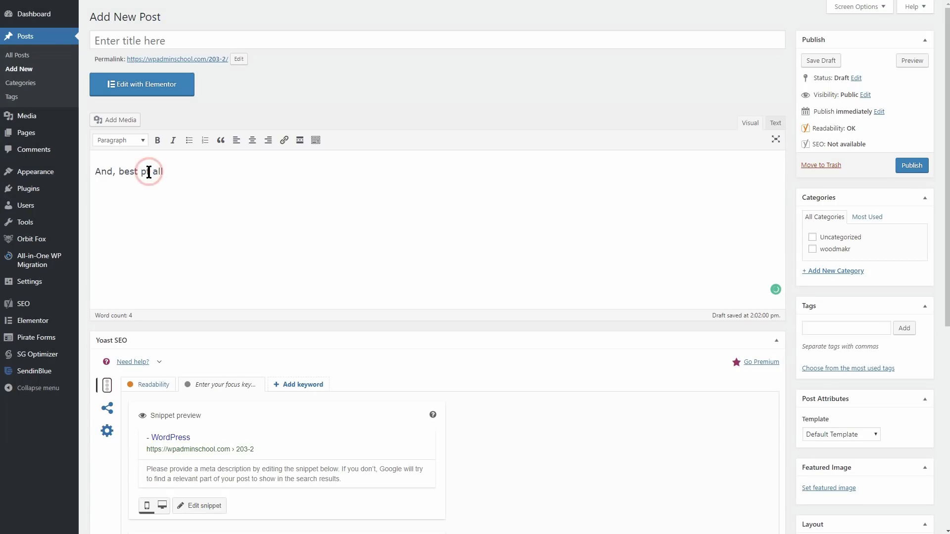
Accept Grammarly's 'pf' to 'of' correction and move the post text into the Grammarly editor
mouse_move(146, 174)
left_click(149, 203)
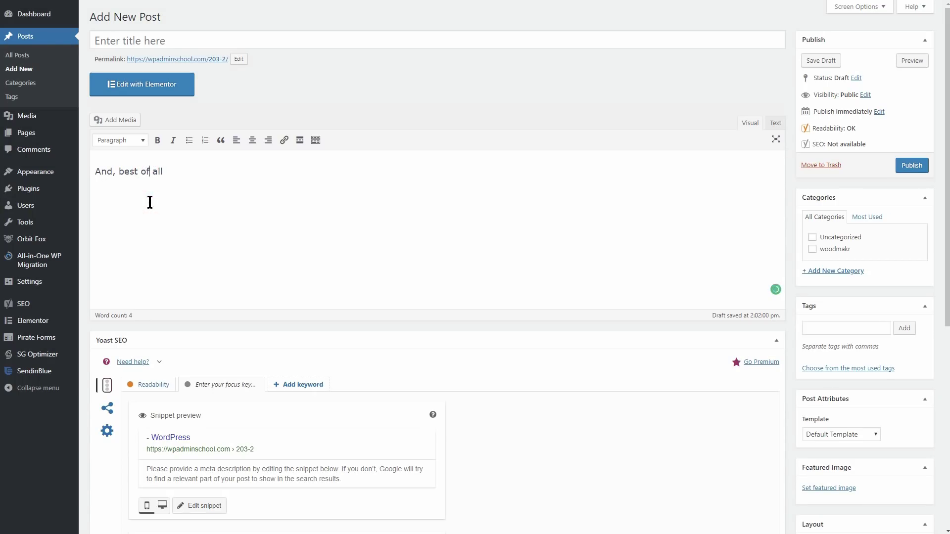
left_click(776, 290)
Add a paragraph 'If you wish, you can type directly into a cleaner Grammarly', fixing 'Grammarlo'
left_click(255, 66)
key("Return")
type("If you wish, you can type")
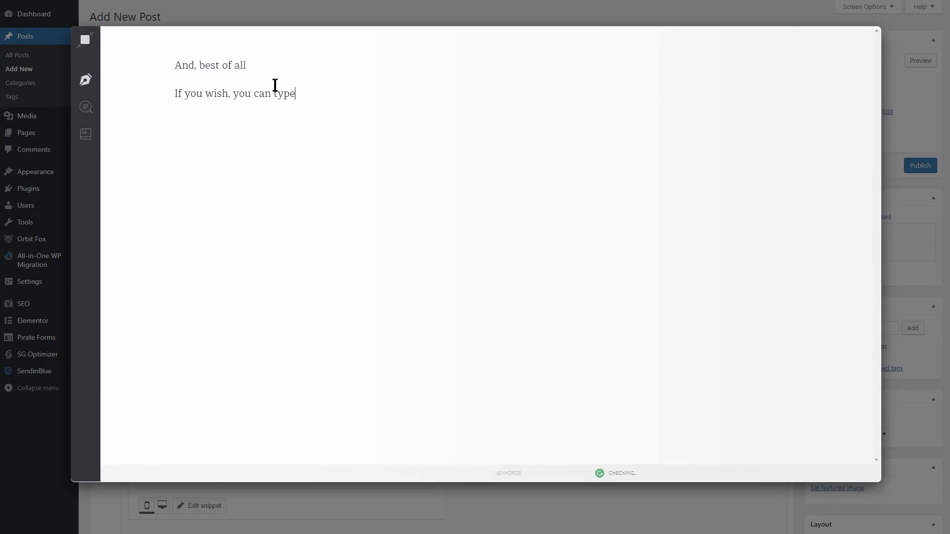
type(" directly into a cleaner Grammarlo")
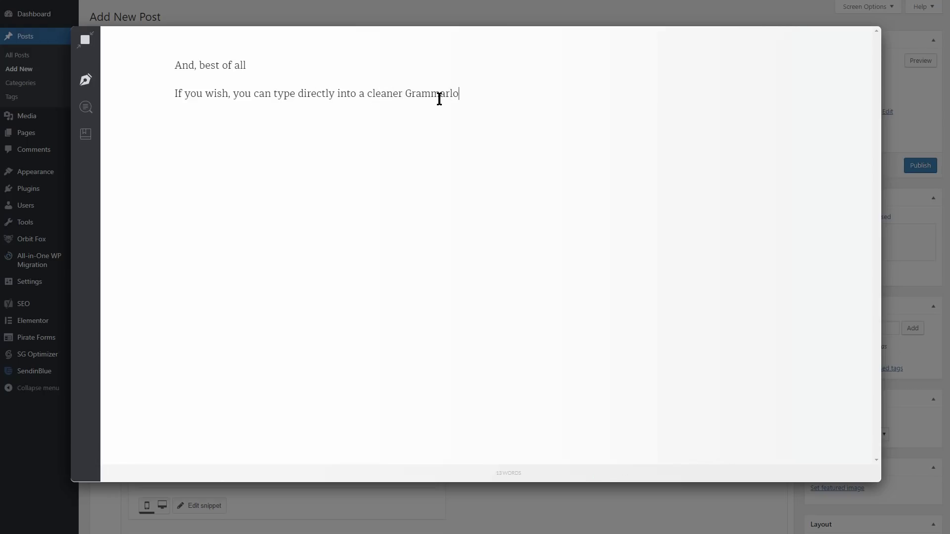
left_click(439, 94)
left_click(675, 98)
Close the Grammarly editor and rewrite the line as 'I personally use the web-based app every time I do the scripts'
left_click(87, 44)
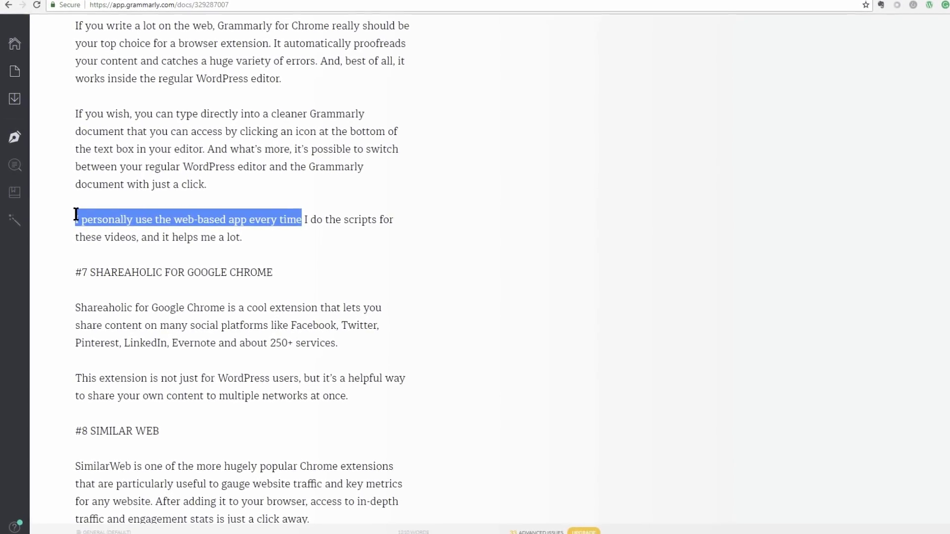
key("BackSpace")
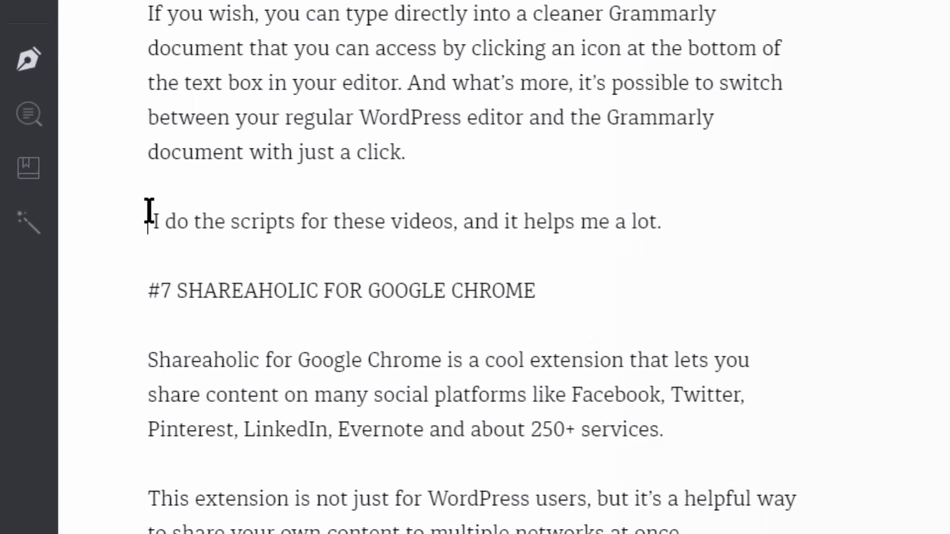
type("I personally use the wI do the scripts")
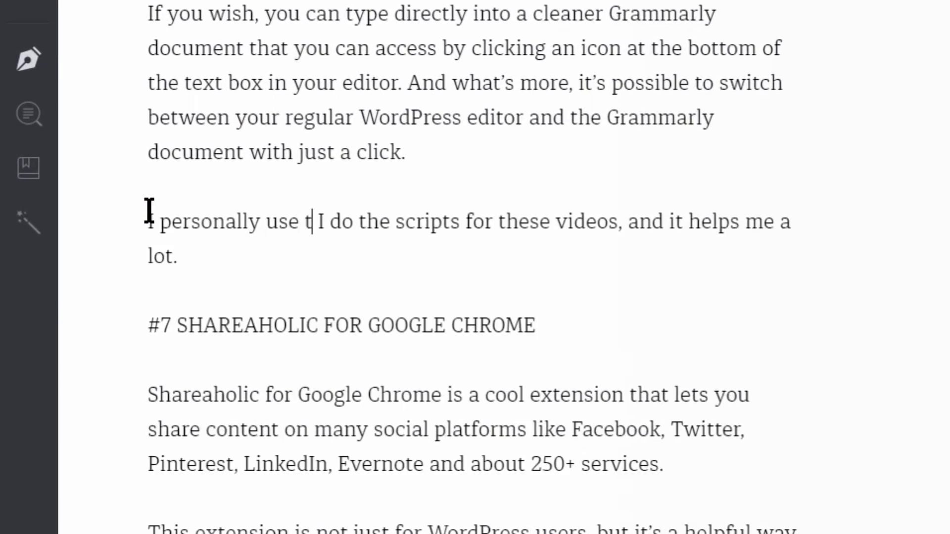
key("BackSpace")
key("BackSpace")
key("BackSpace")
key("BackSpace")
type("the web-based app every time")
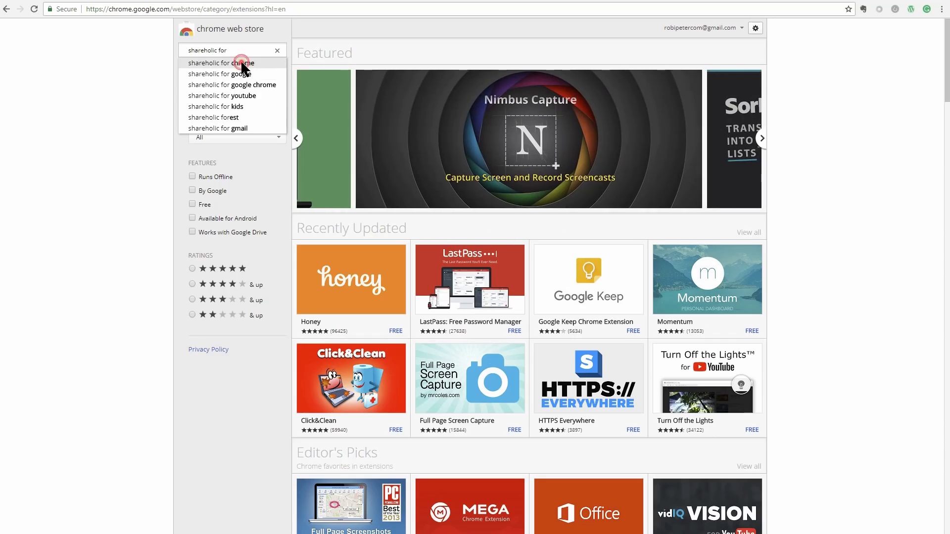
Pick the 'shareaholic for chrome' suggestion and add Shareaholic for Google Chrome to the browser
left_click(240, 60)
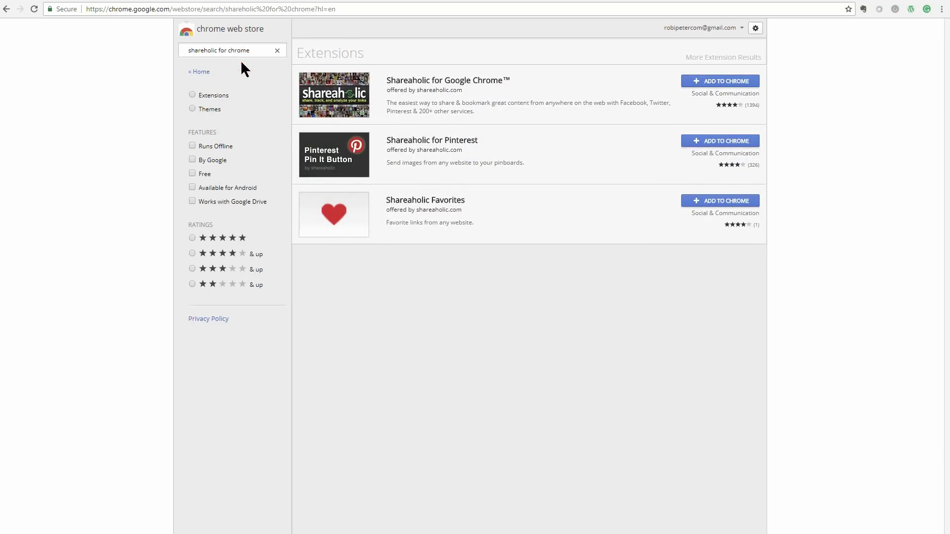
left_click(719, 83)
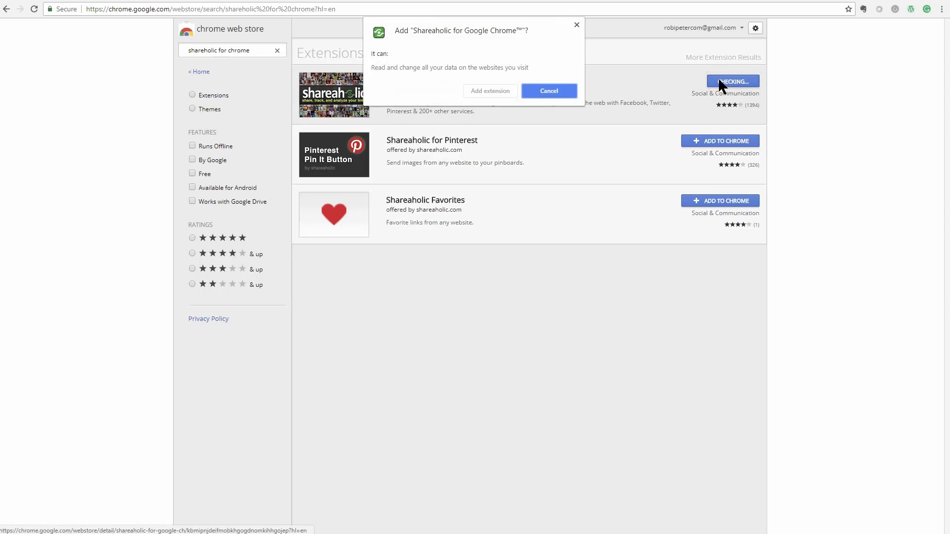
left_click(505, 91)
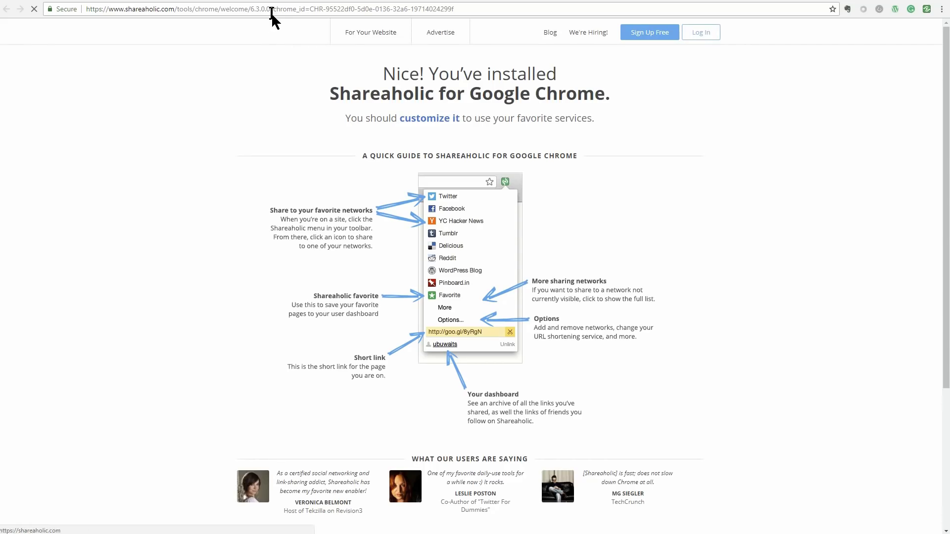
Open CodeinWP's 'How to Monetize a Blog' article and share it to Facebook through Shareaholic
left_click(271, 9)
type("codein")
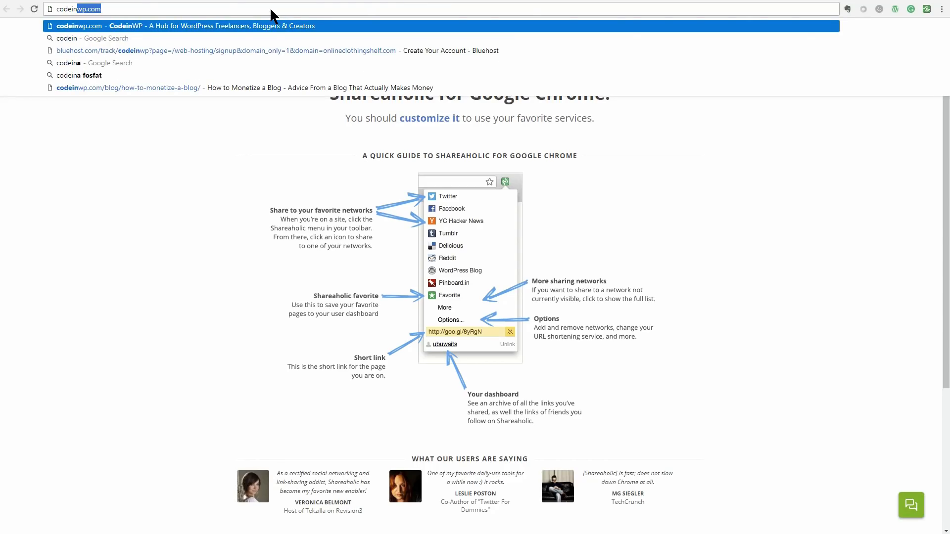
key("Return")
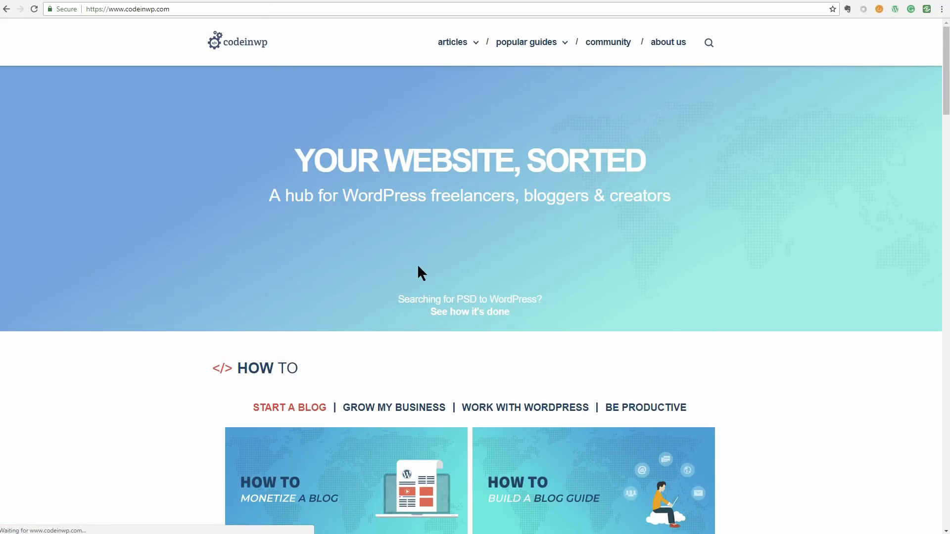
scroll(417, 265, "down", 7)
left_click(384, 189)
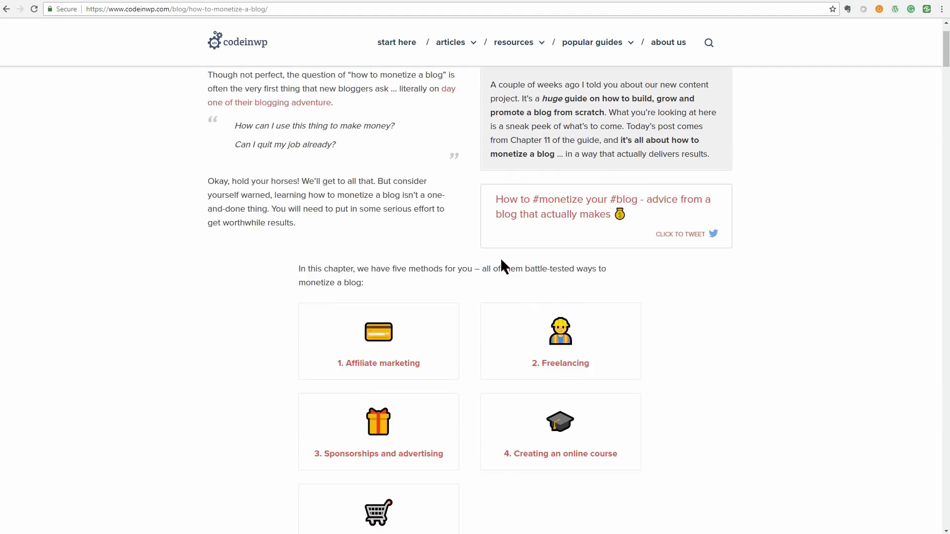
left_click(927, 10)
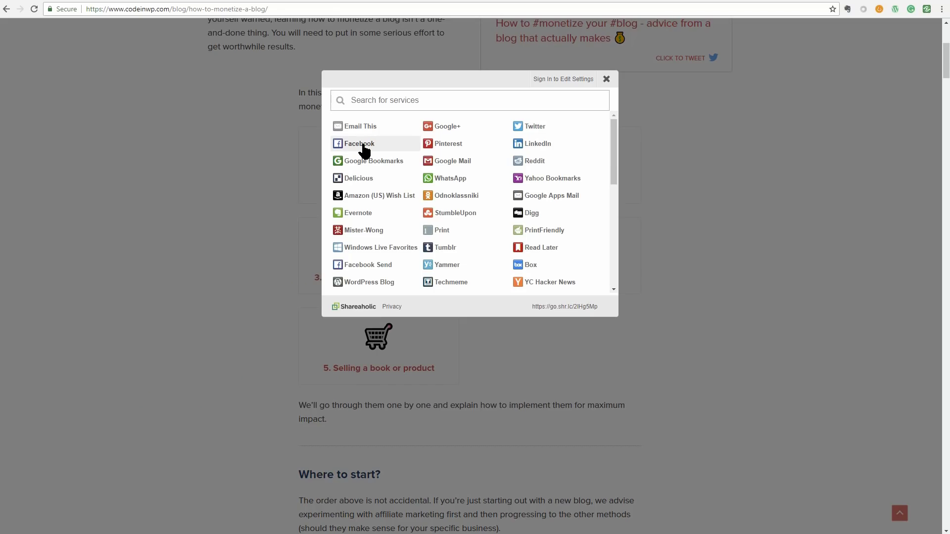
left_click(363, 145)
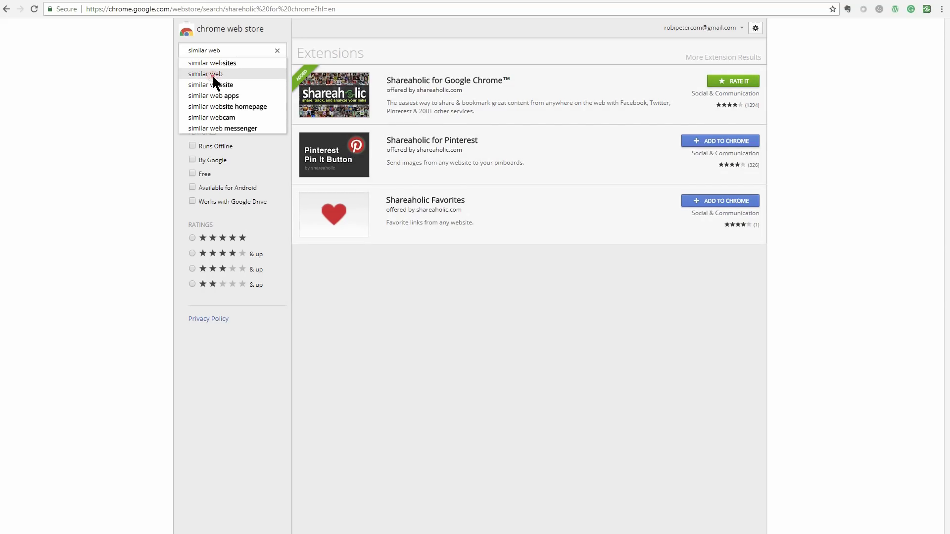
Pick the 'similar web' suggestion and add SimilarWeb - Traffic Rank & Website Analysis to Chrome
left_click(211, 74)
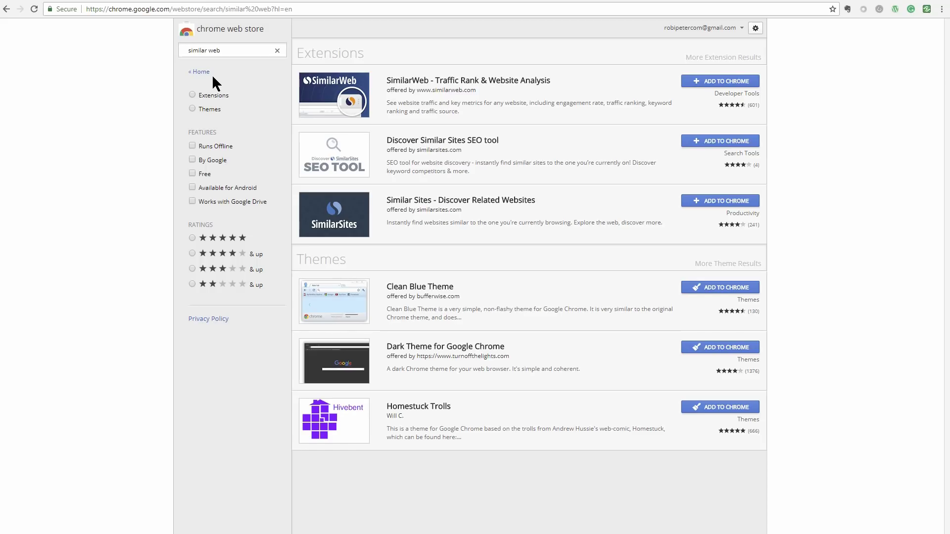
left_click(738, 82)
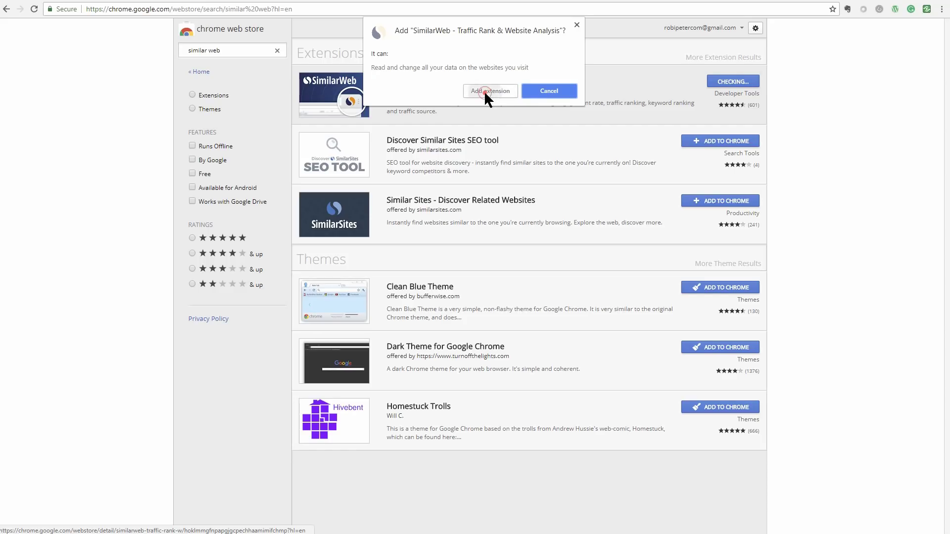
left_click(484, 90)
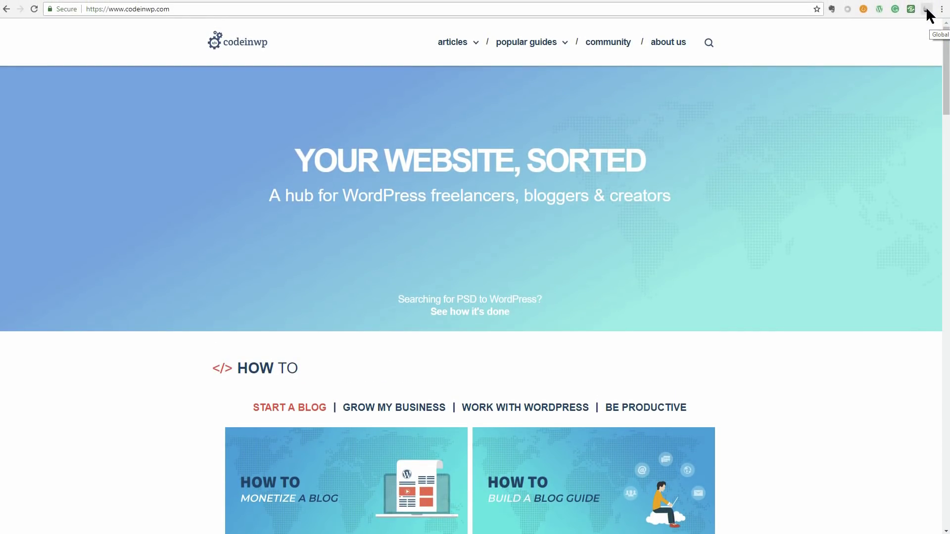
Open SimilarWeb for codeinwp.com and view its referrals, similar sites and rank overview
left_click(927, 9)
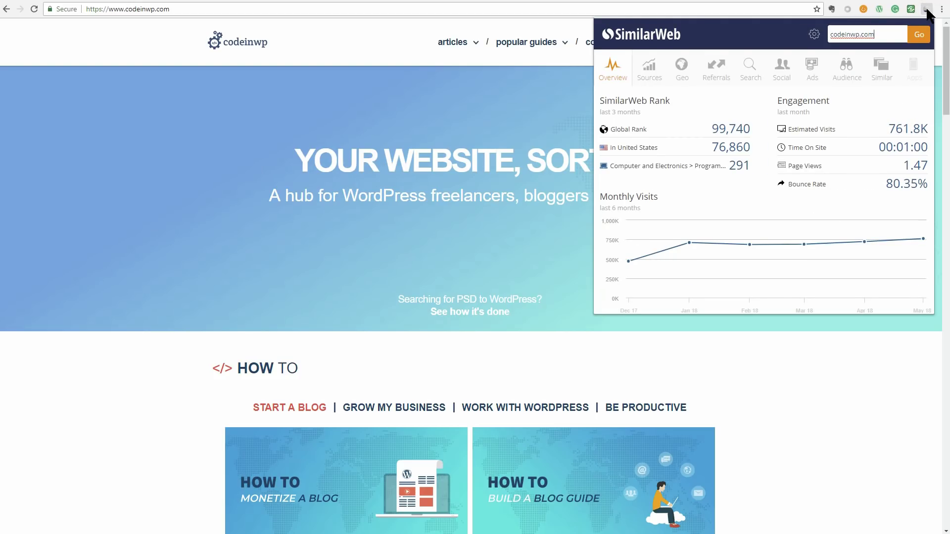
left_click(716, 67)
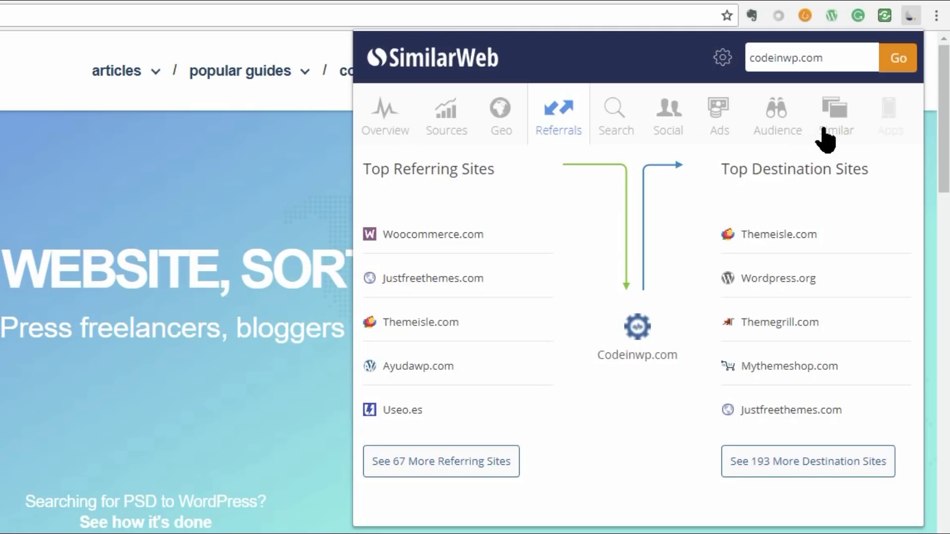
left_click(831, 135)
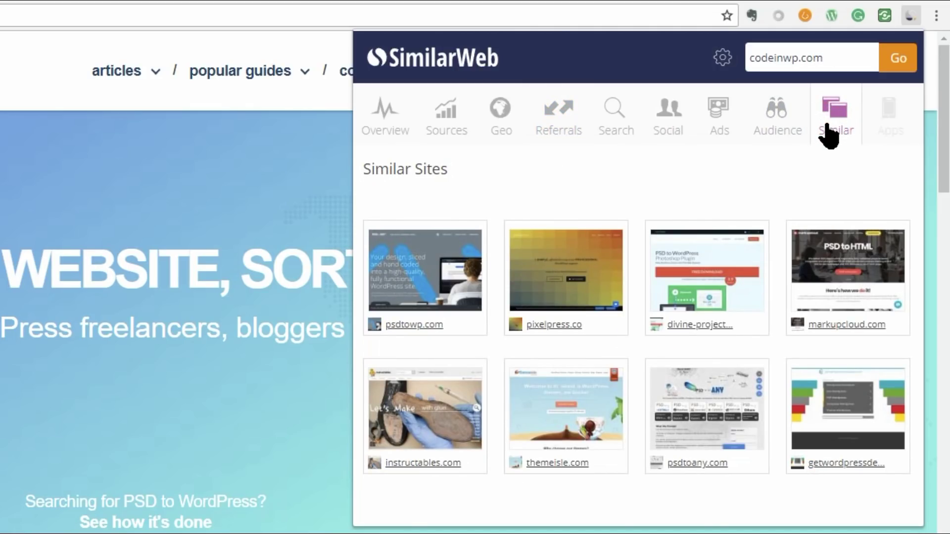
left_click(389, 129)
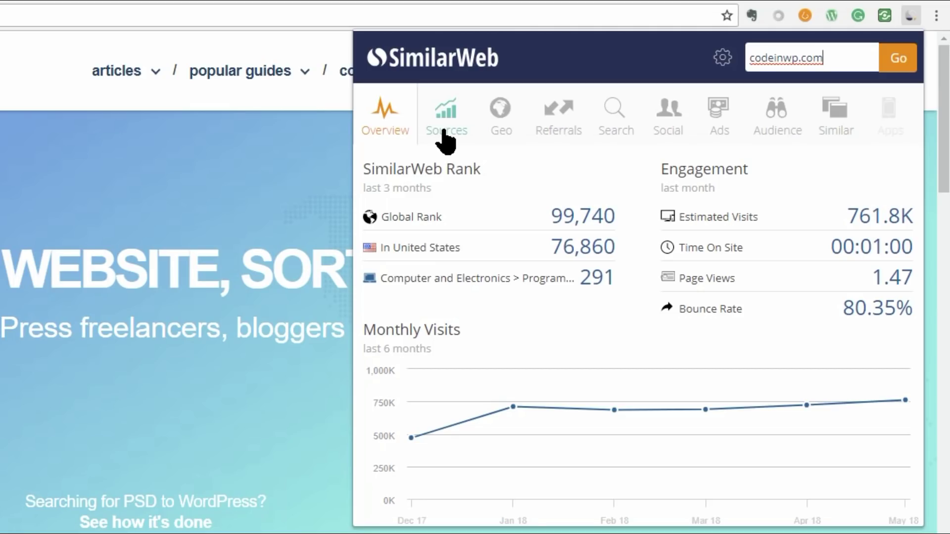
Review codeinwp.com's traffic sources, countries, referrals, search, social, ads and audience, ending on similar sites
left_click(444, 131)
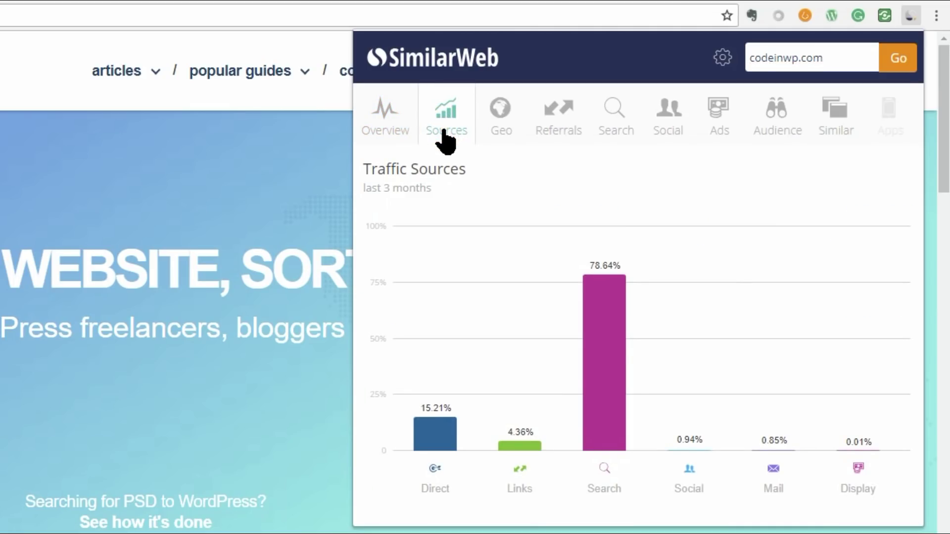
left_click(492, 133)
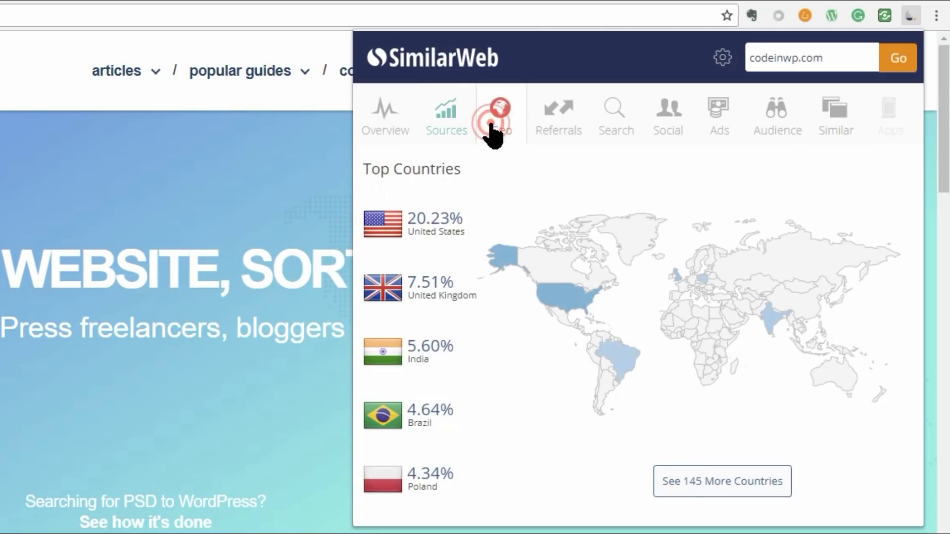
left_click(559, 130)
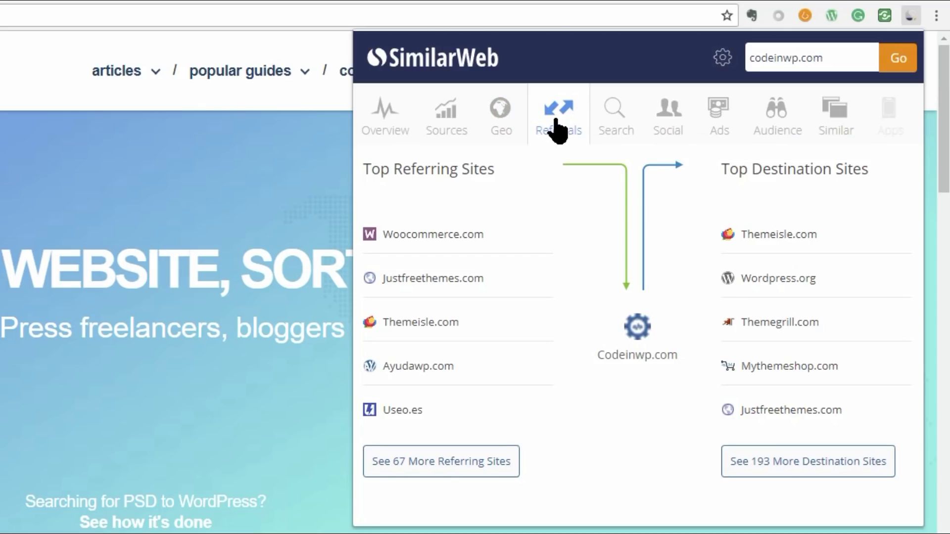
left_click(614, 126)
left_click(666, 130)
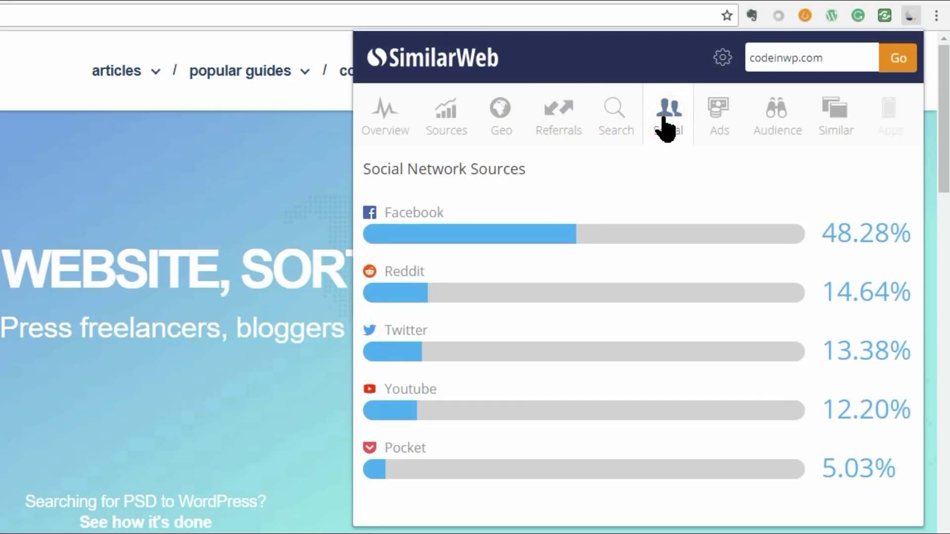
left_click(720, 127)
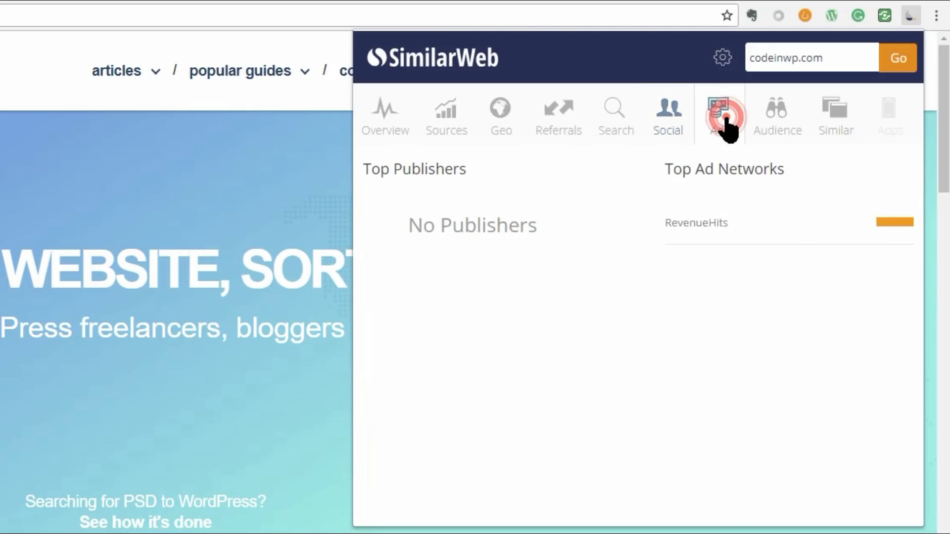
left_click(773, 127)
left_click(833, 130)
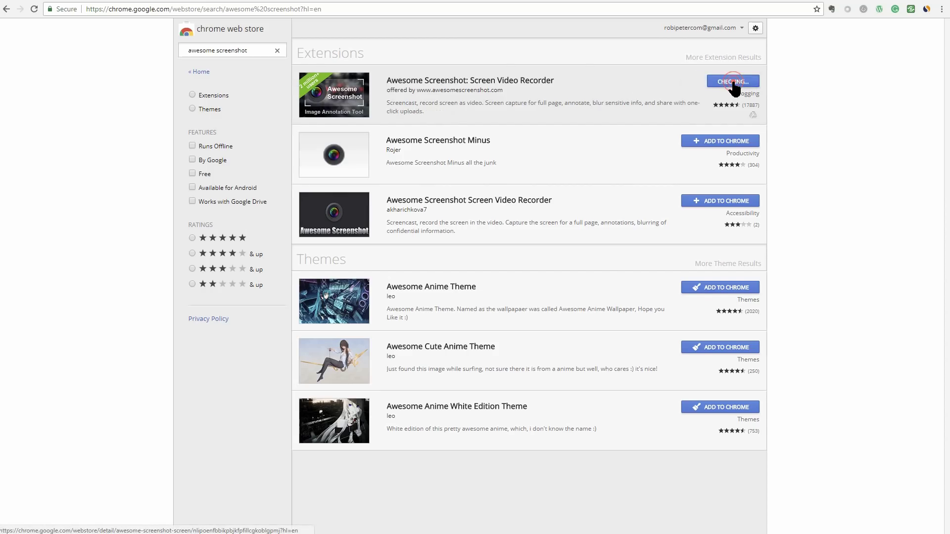
Install Awesome Screenshot and capture ThemeIsle's WordPress blog page into its editor
left_click(732, 82)
left_click(484, 105)
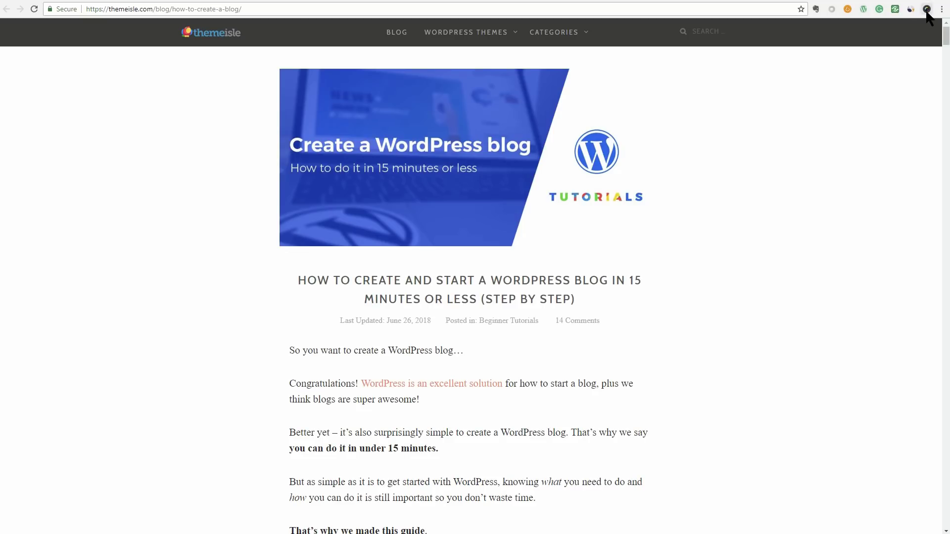
left_click(926, 9)
left_click(869, 26)
Try a crop, cancel it, then outline a 1336 × 564 crop around the banner and title
left_click(225, 32)
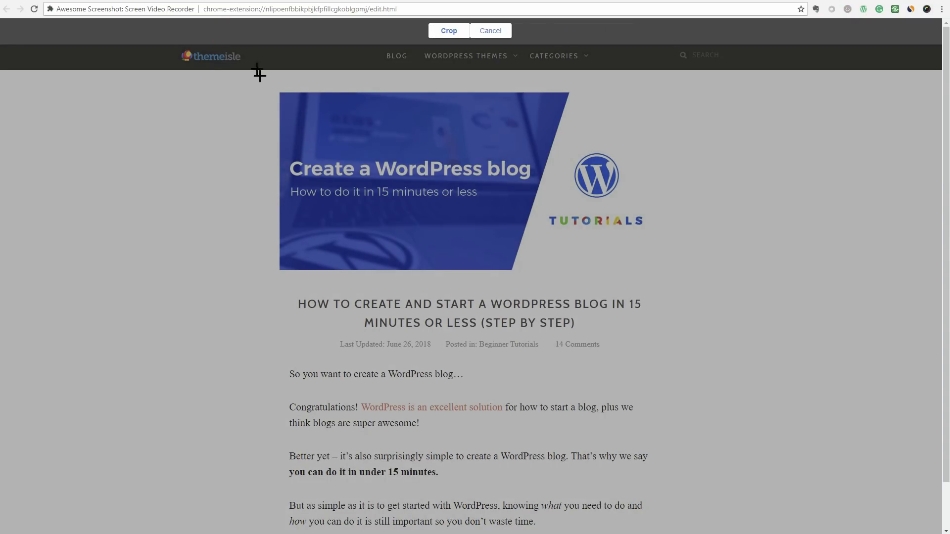
left_click_drag(190, 82, 810, 280)
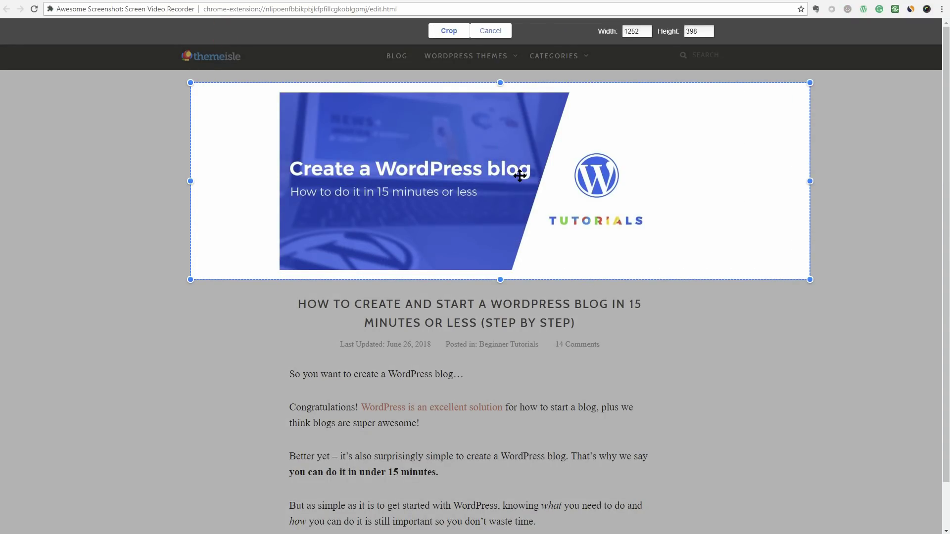
left_click_drag(520, 173, 510, 380)
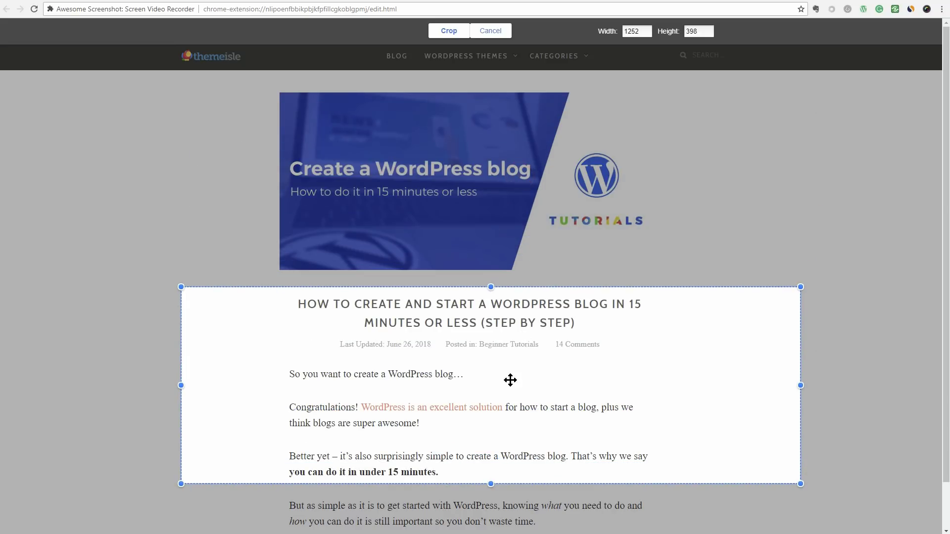
left_click(501, 31)
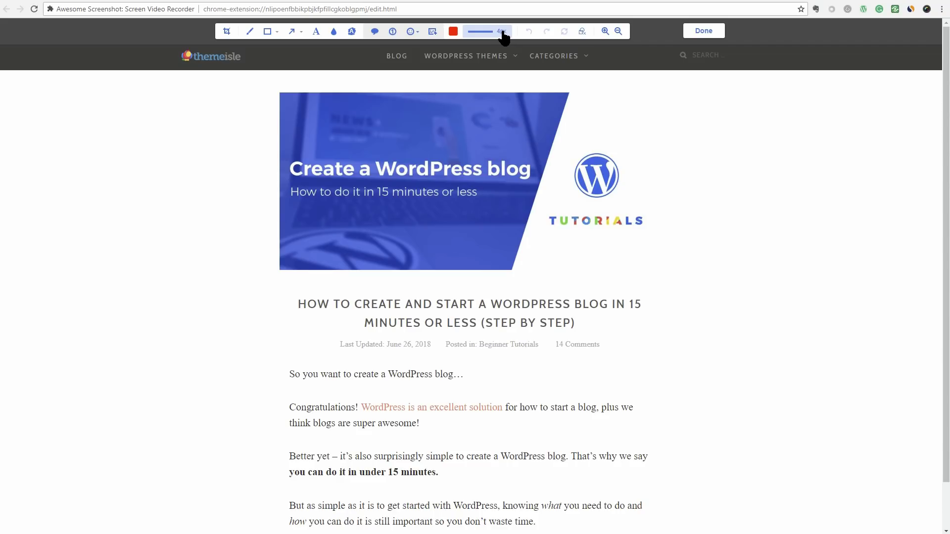
left_click(226, 32)
left_click_drag(127, 81, 789, 359)
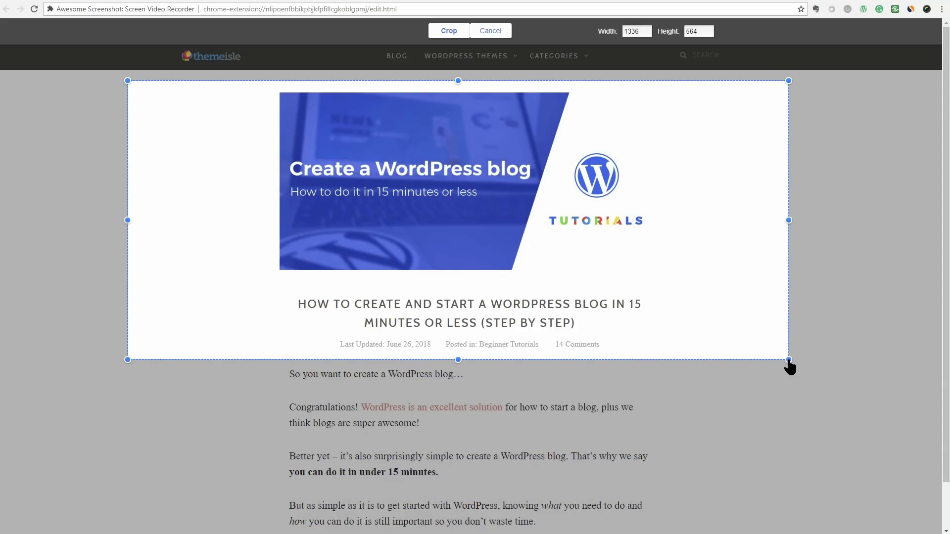
Discard the crop and start recording the current tab with Awesome Screenshot's 3-second countdown
left_click(492, 32)
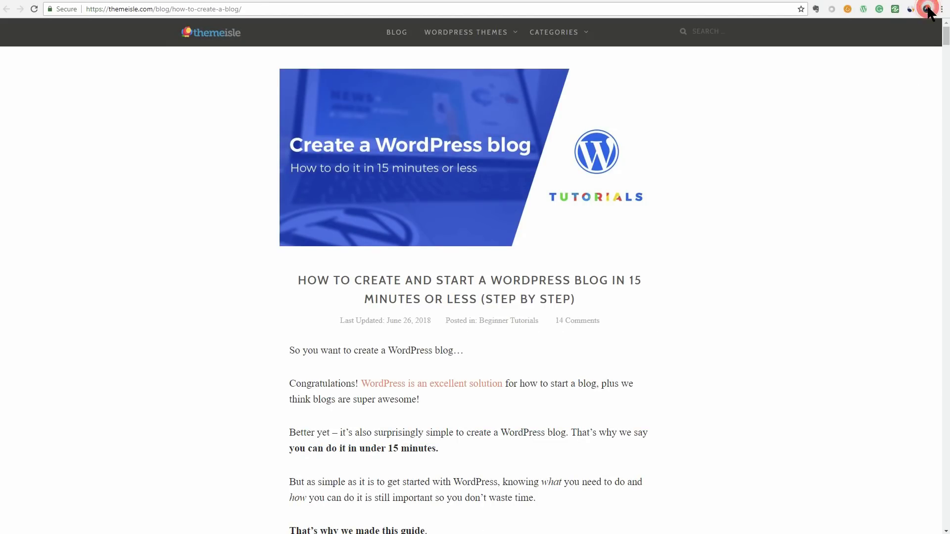
left_click(927, 10)
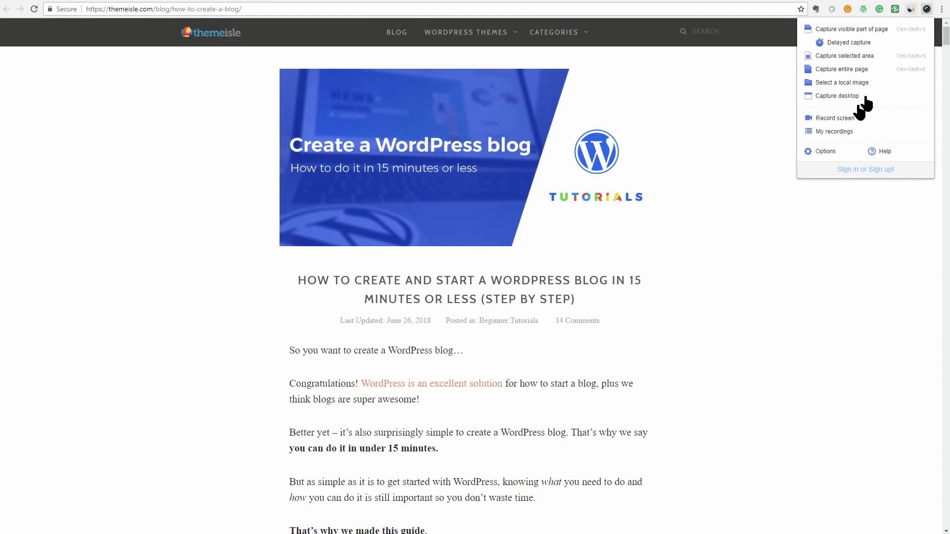
left_click(843, 118)
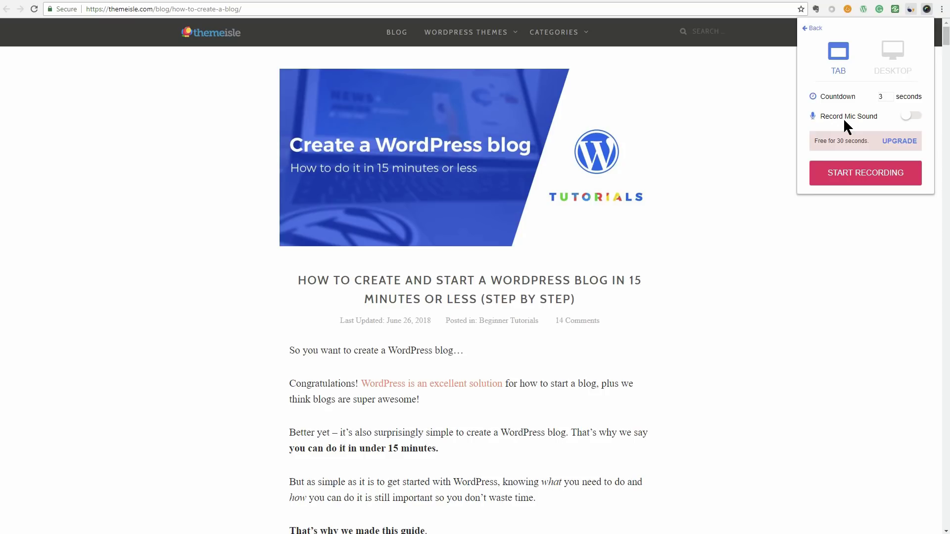
left_click(865, 173)
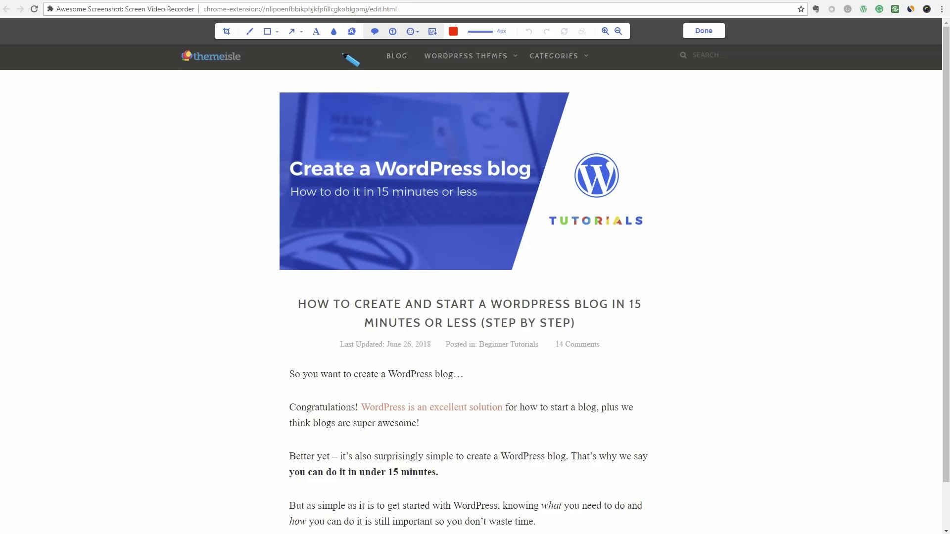
Blur the post title area, highlight the title in yellow, and box the header image in yellow
left_click_drag(332, 301, 679, 346)
left_click(352, 32)
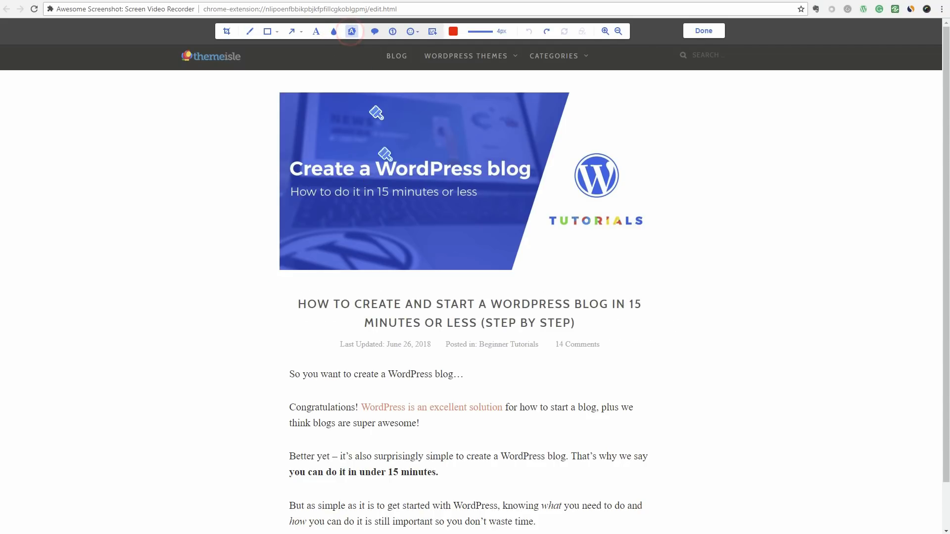
left_click_drag(296, 304, 497, 307)
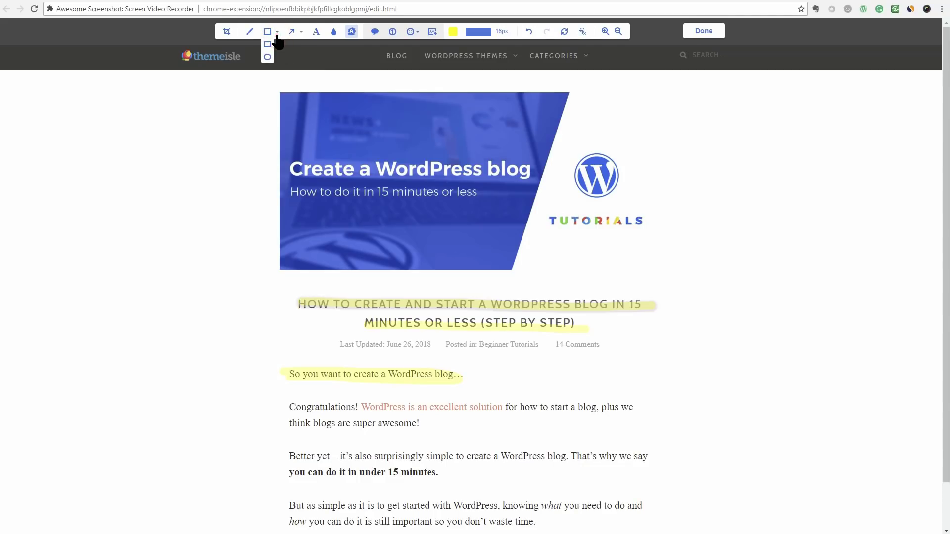
left_click(270, 32)
mouse_move(198, 93)
left_mouse_down()
mouse_move(770, 265)
mouse_move(765, 286)
left_mouse_up()
Circle the WordPress logo in red, point a red arrow at it, and draw a red line above the intro
left_click(277, 31)
left_click(267, 50)
left_click_drag(564, 141, 632, 213)
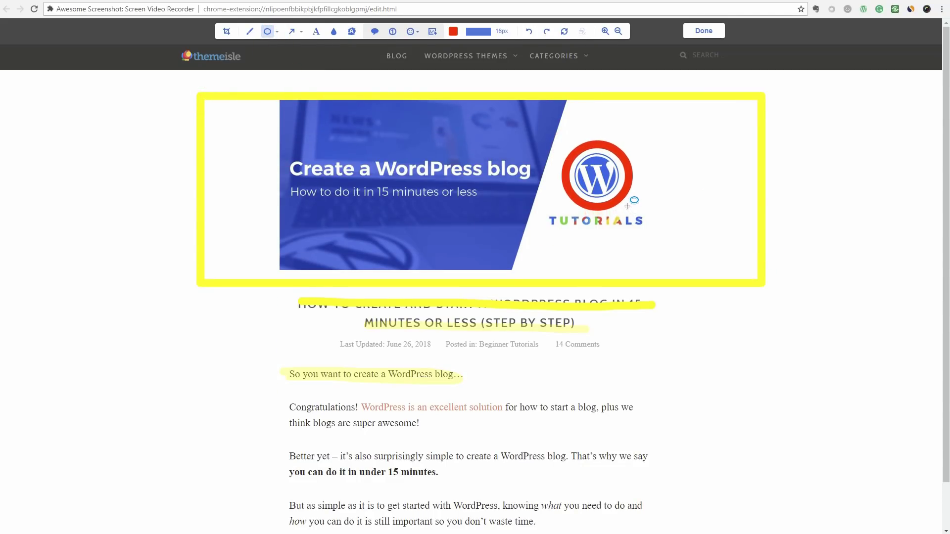
left_click(292, 31)
left_click_drag(226, 220, 553, 193)
left_click(292, 69)
left_click_drag(288, 360, 661, 360)
Add a text box below the WordPress logo and finish editing
left_click(316, 31)
left_click(600, 252)
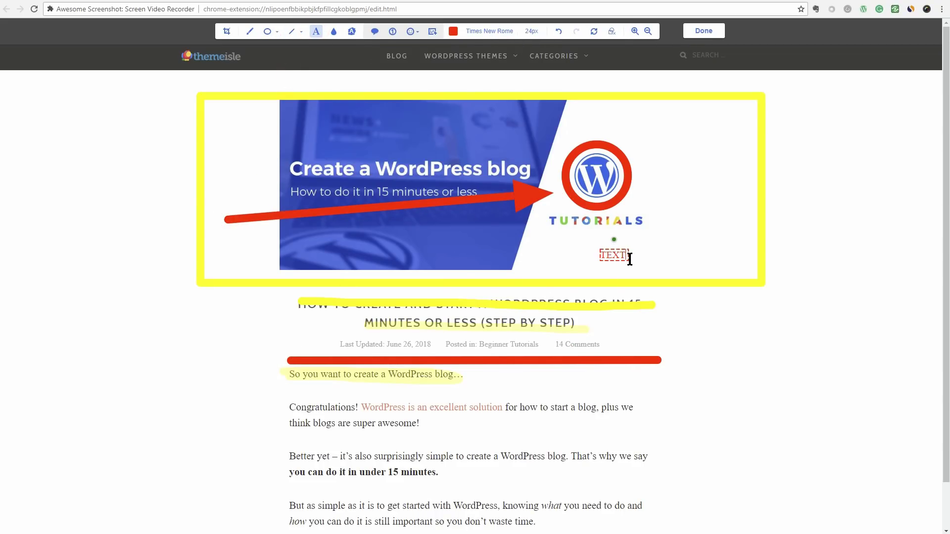
left_click(703, 31)
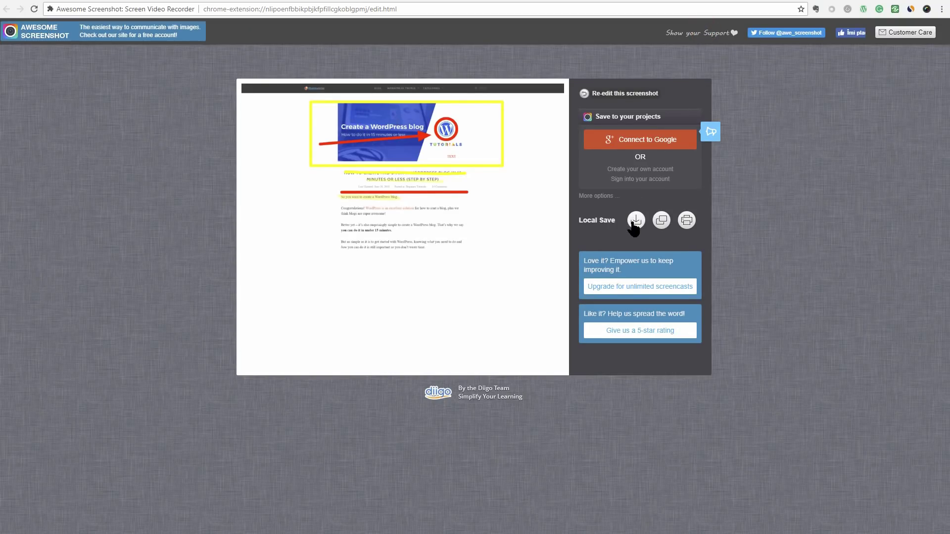
Copy the annotated ThemeIsle screenshot to the clipboard and send it to print
left_click(661, 222)
left_click(687, 221)
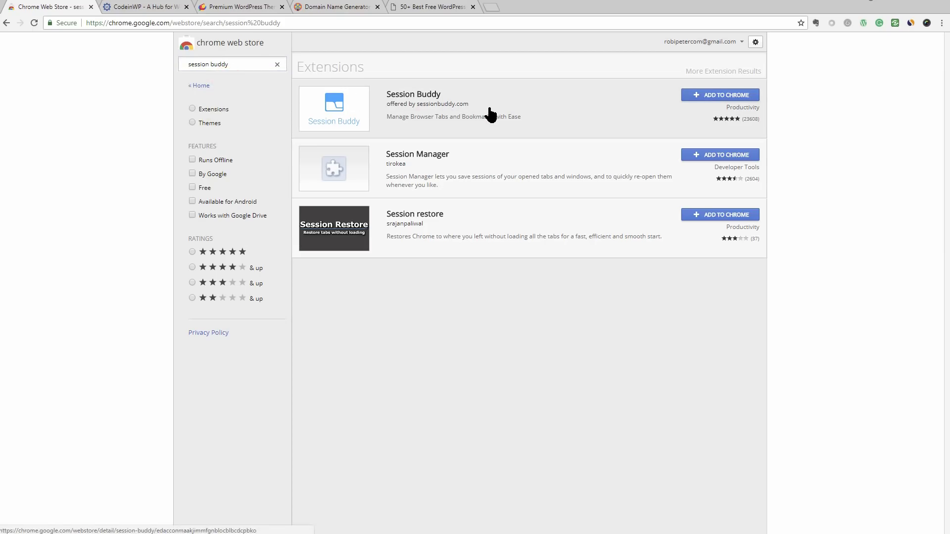
Install Session Buddy, look through the CodeinWP, ThemeIsle, Domain Name Generator and justfreethemes tabs, then open Session Buddy
left_click(706, 95)
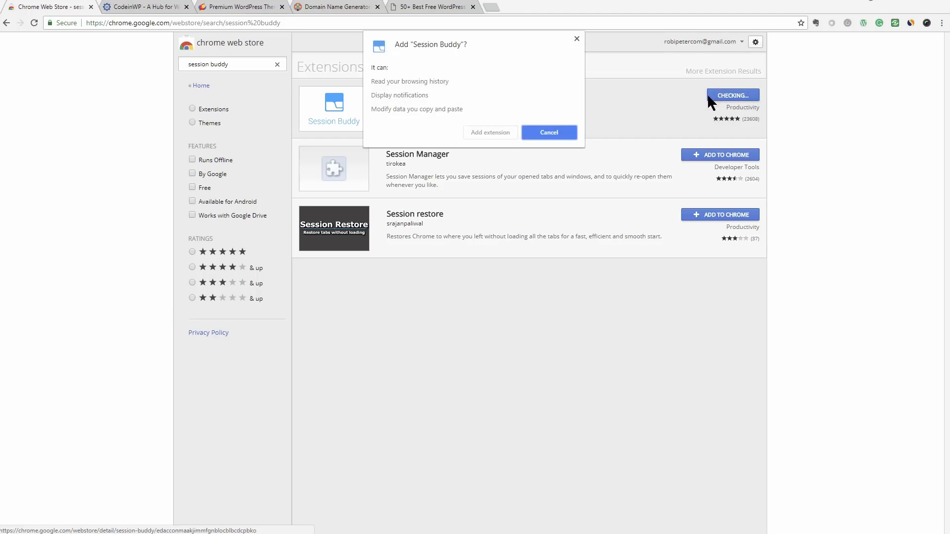
left_click(480, 134)
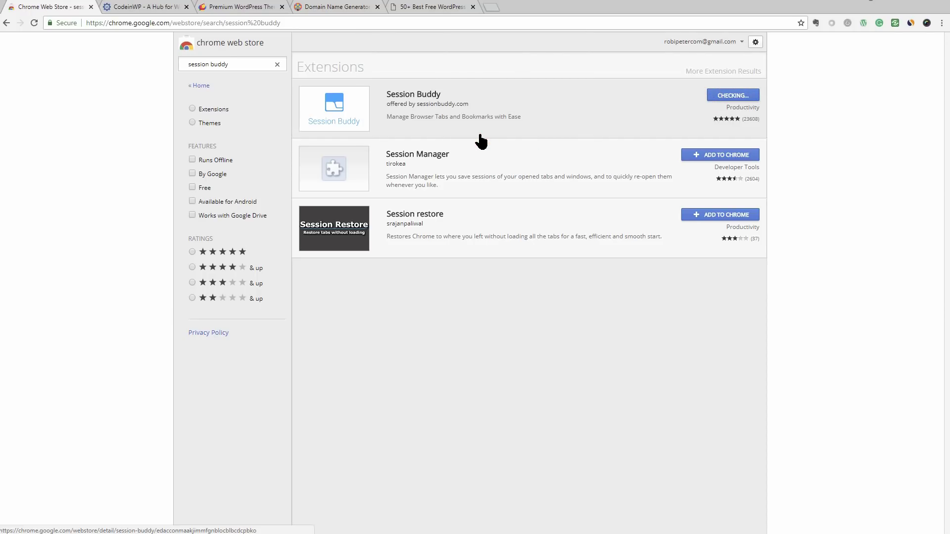
left_click(161, 9)
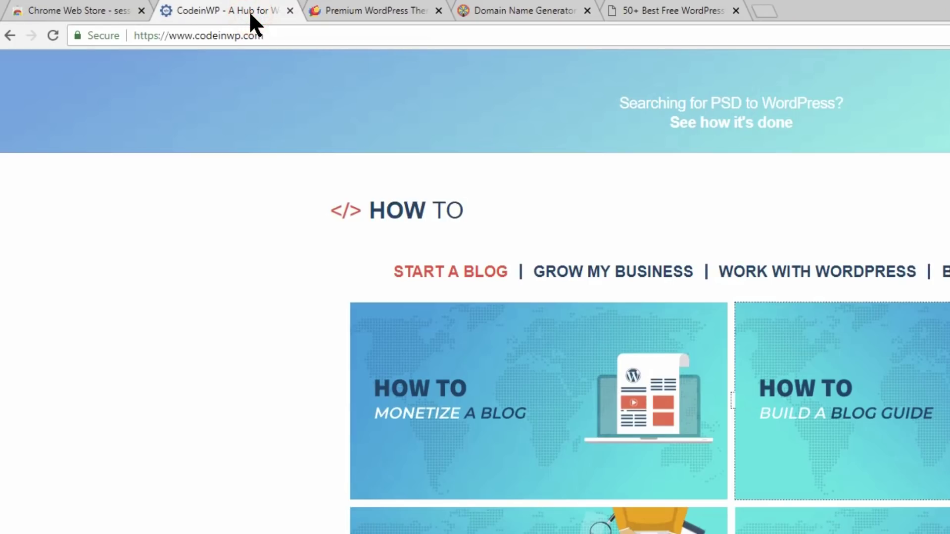
left_click(379, 9)
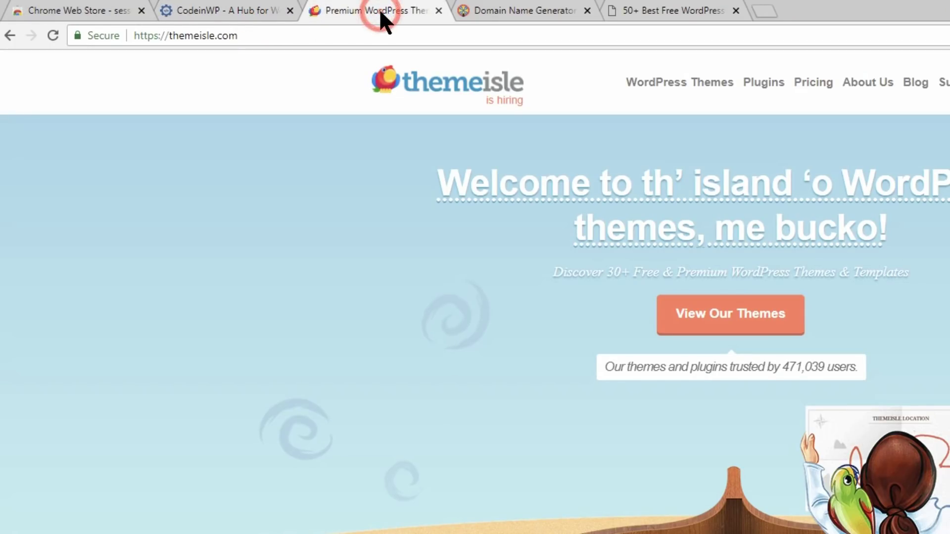
left_click(534, 8)
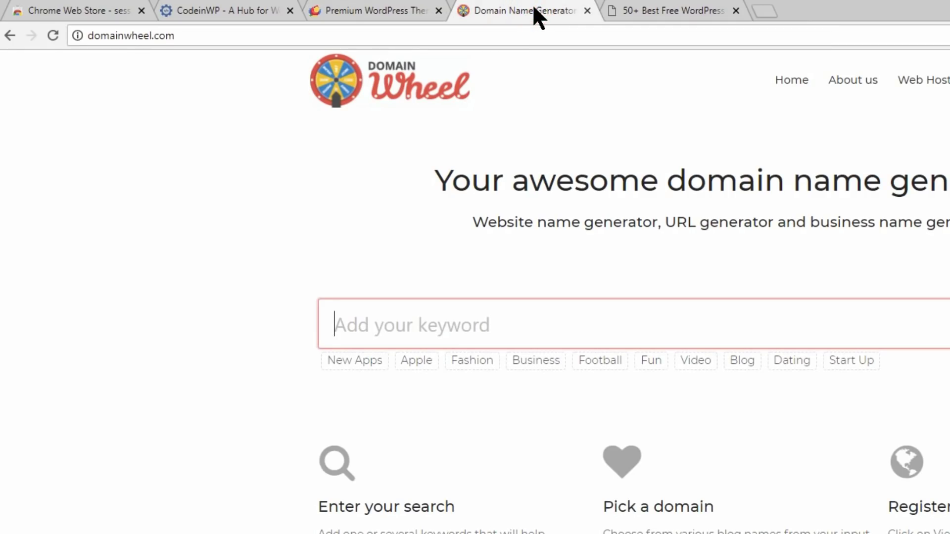
left_click(657, 8)
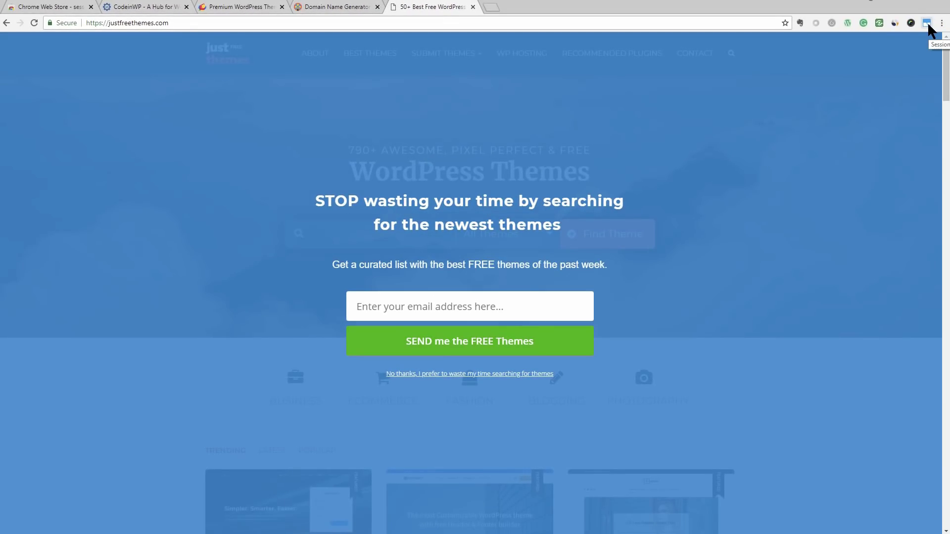
left_click(927, 23)
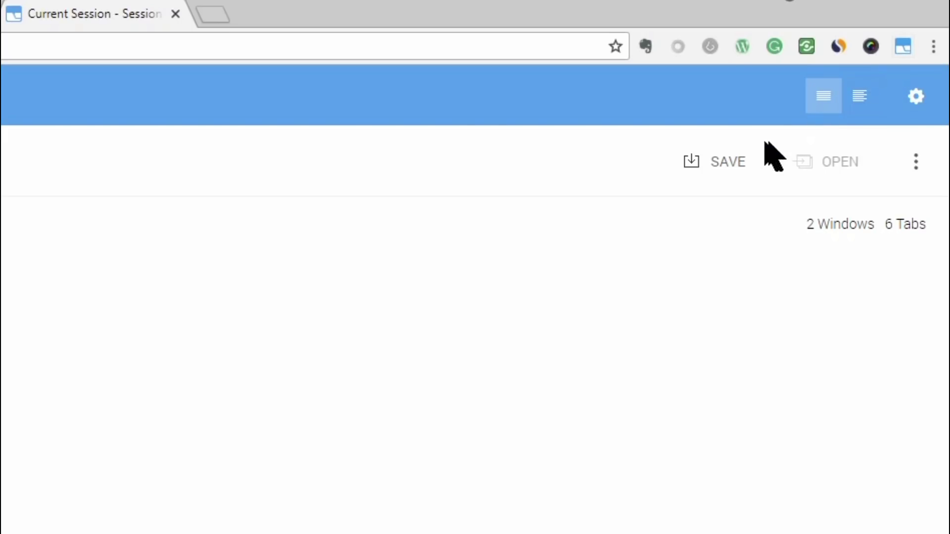
Save the open tabs as a session named 'test' and reopen them from Saved Sessions
left_click(736, 151)
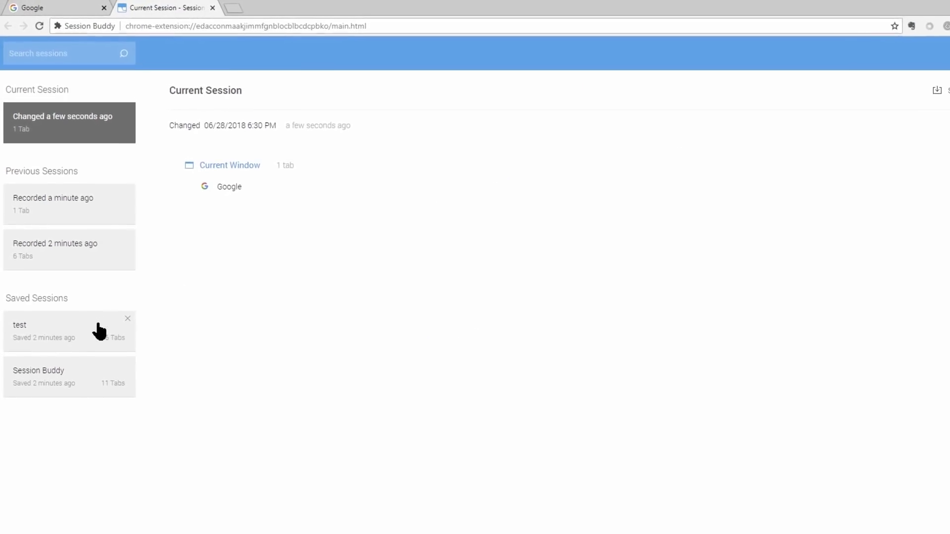
left_click(86, 291)
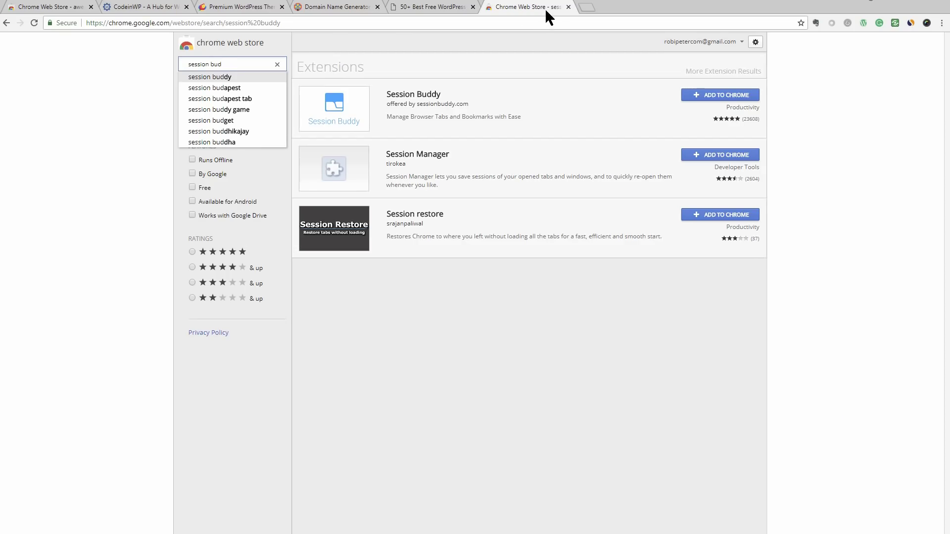
Drag the Chrome Web Store search tab to the first position in the tab strip
left_click_drag(547, 11, 93, 9)
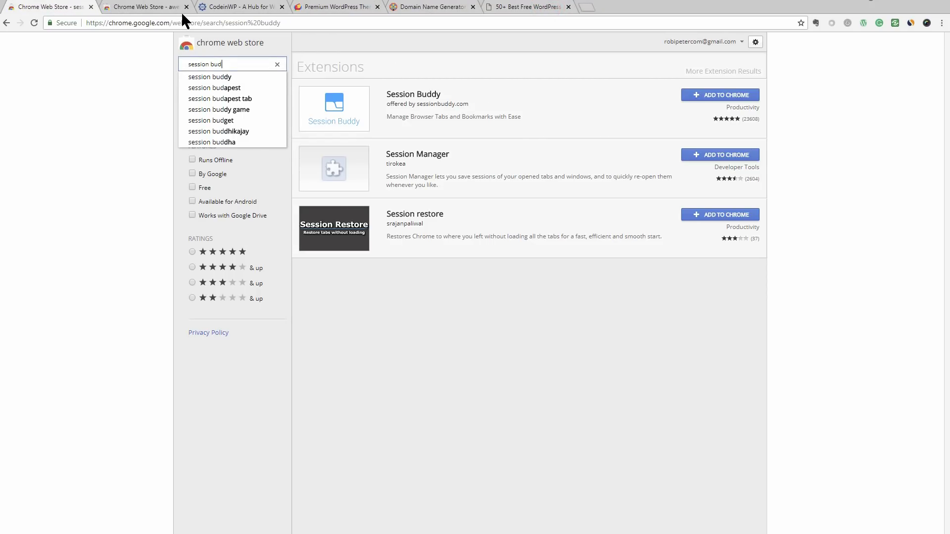